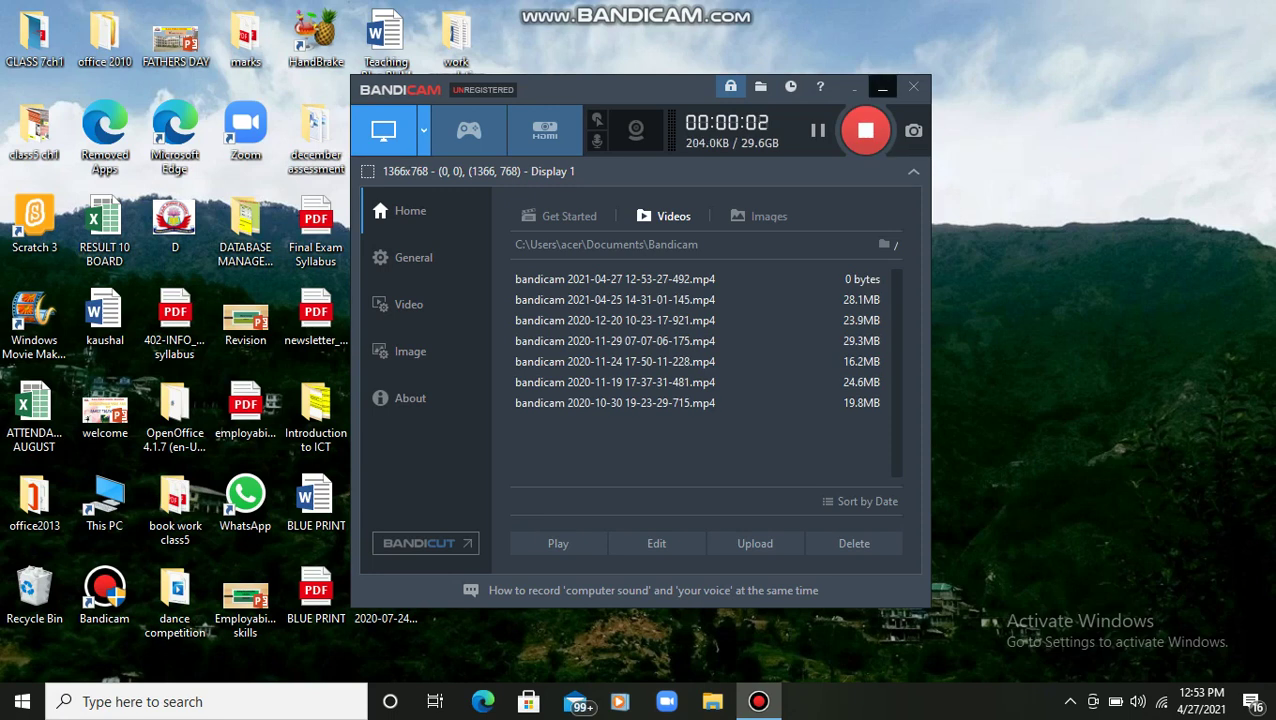
# - Minimize the Bandicam recorder window so the desktop shows while recording continues
pyautogui.click(882, 87)
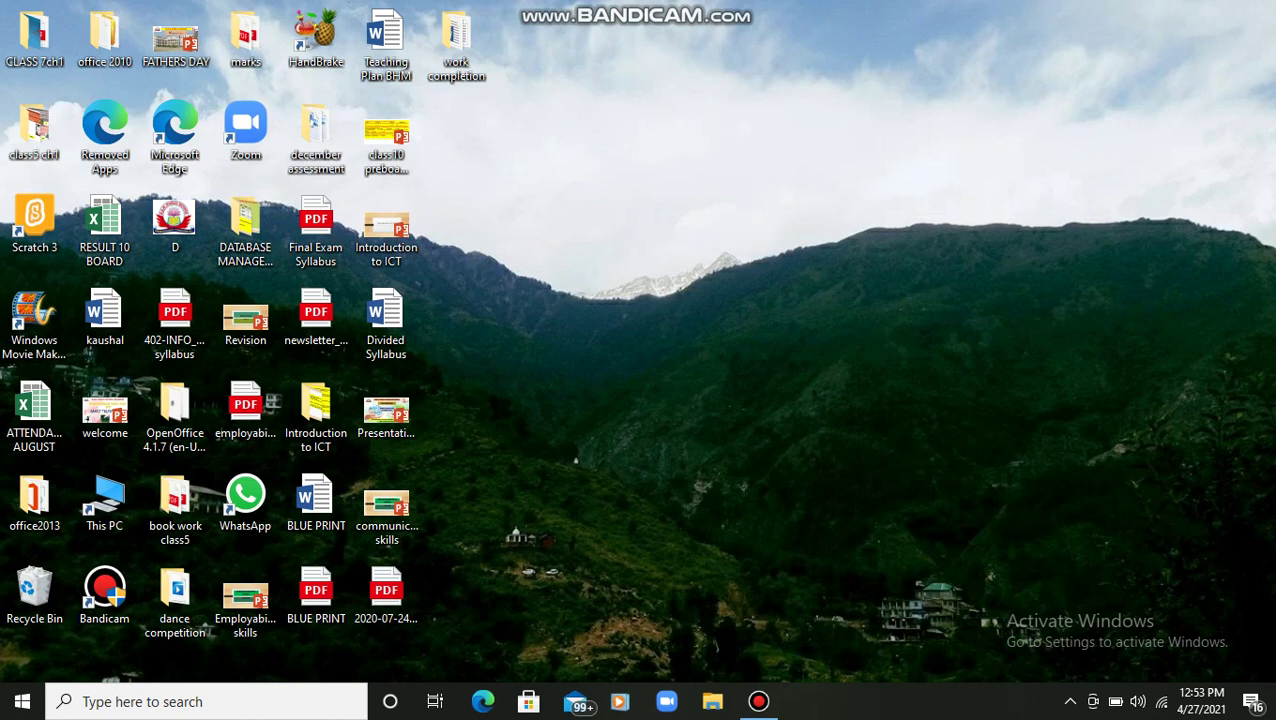
# - Search Windows for 'ac' and launch Access 2013 to its template start screen
pyautogui.click(205, 701)
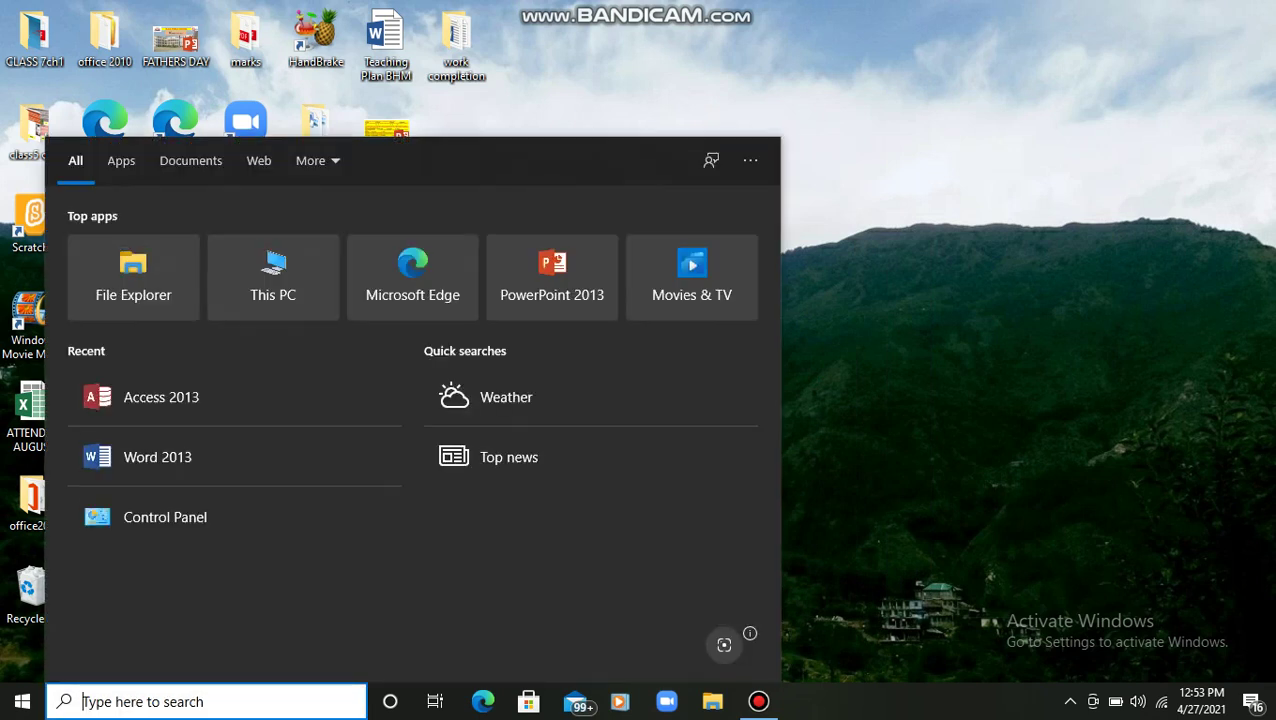
pyautogui.write('ac')
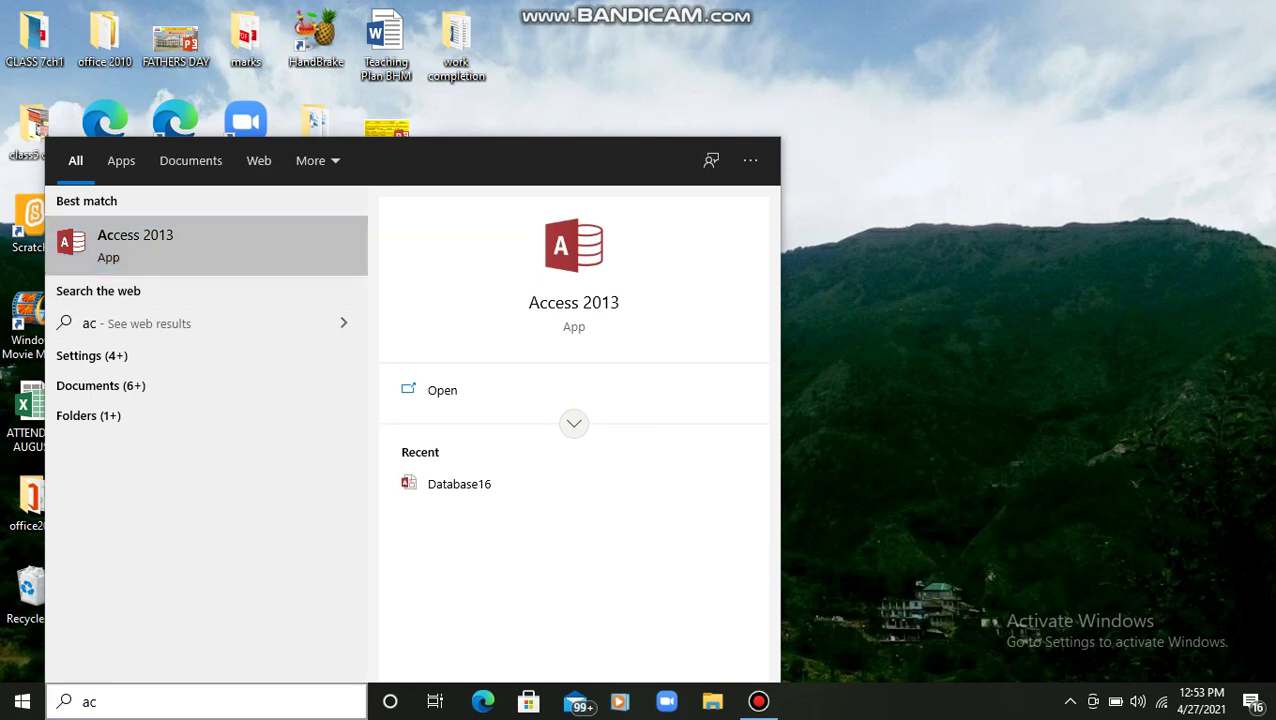
pyautogui.press('Escape')
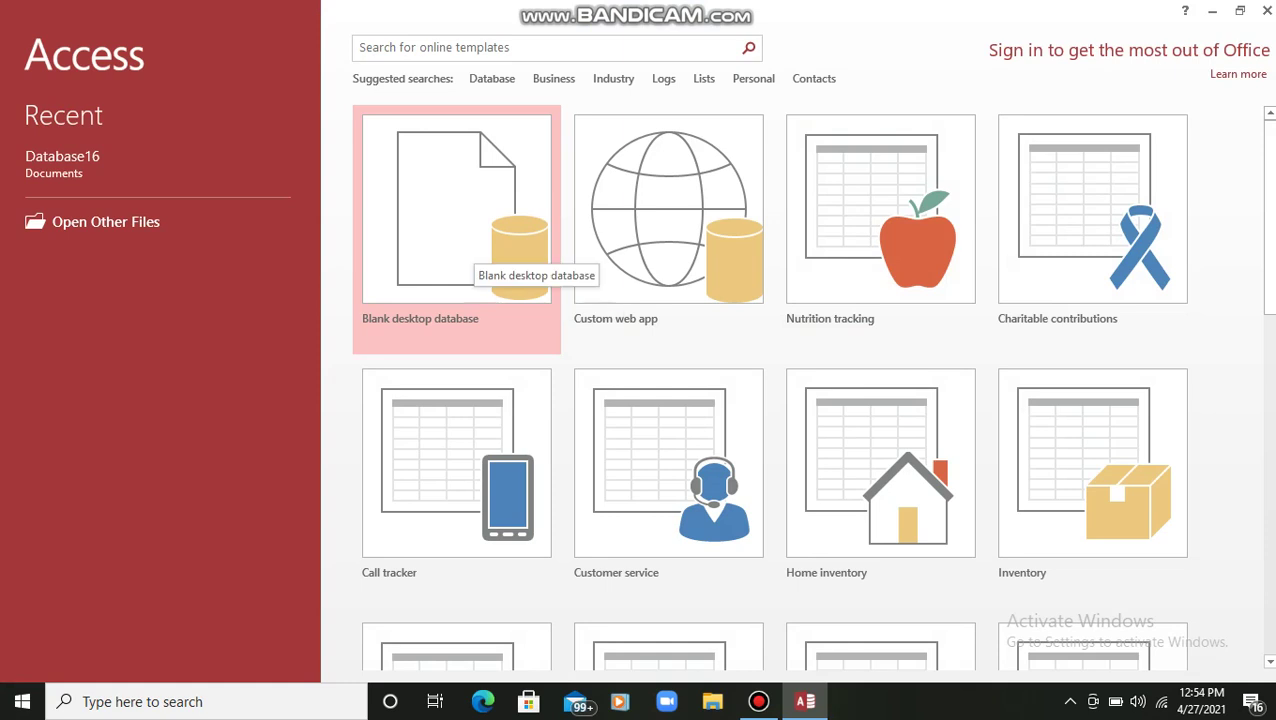
# - Create a blank desktop database, Database17.accdb, opening on an empty Table1
pyautogui.click(466, 250)
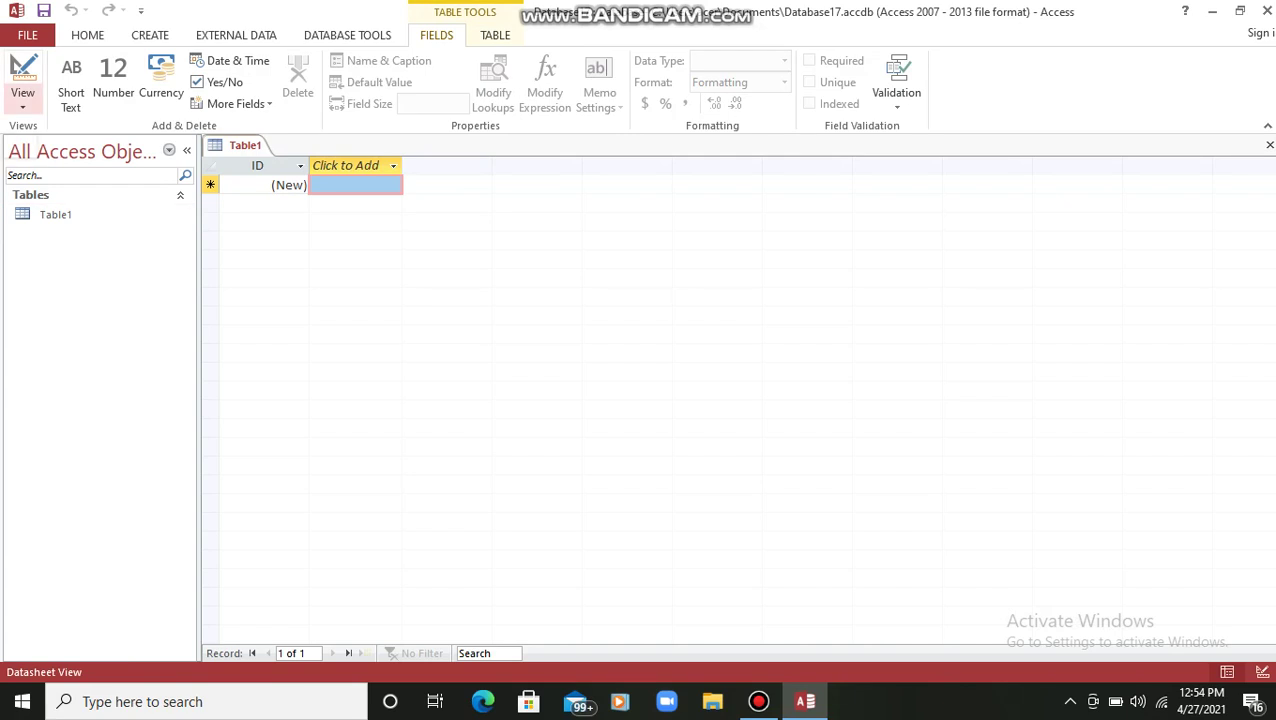
# - Switch Table1 to Design View, saving it under the default name Table1
pyautogui.click(22, 100)
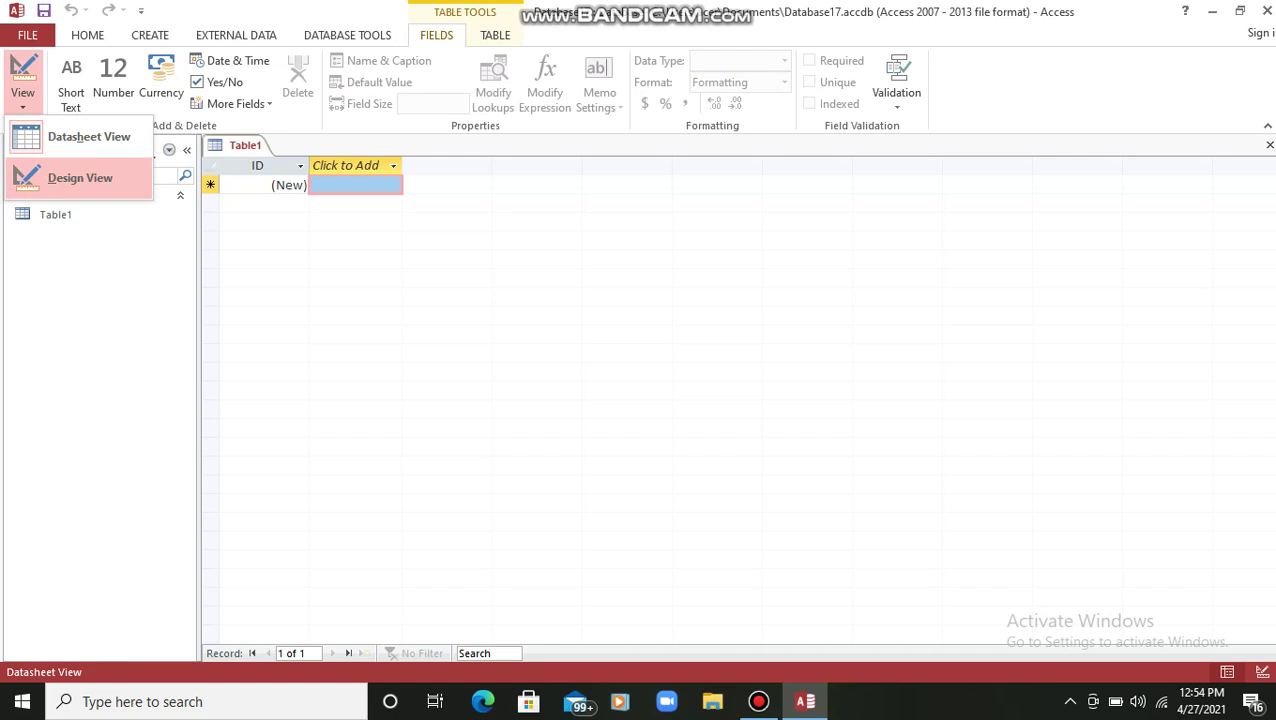
pyautogui.click(80, 177)
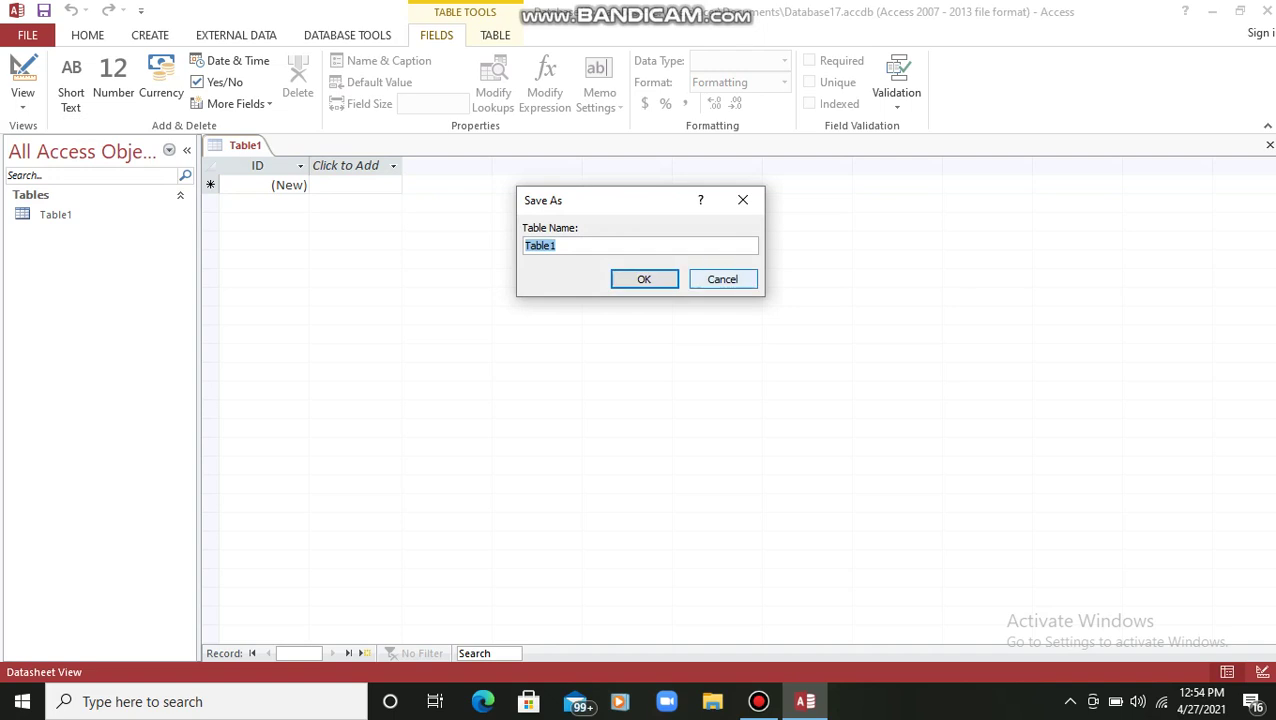
pyautogui.click(722, 279)
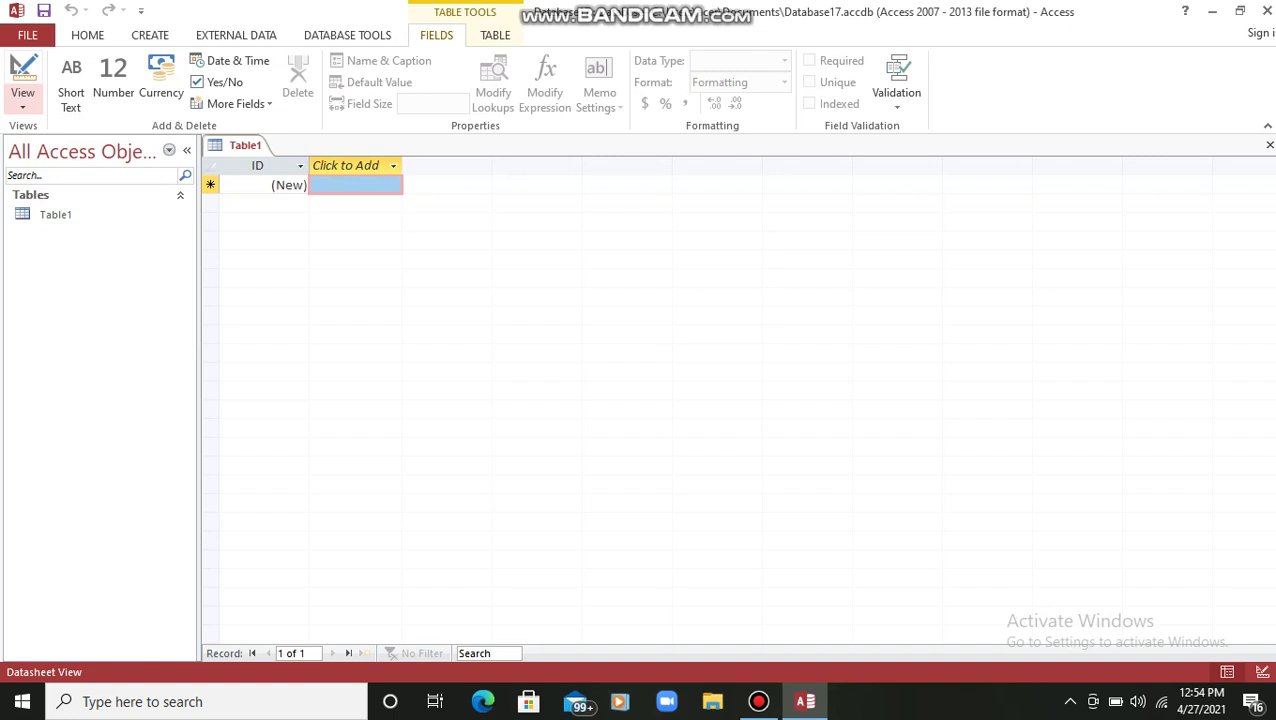
pyautogui.click(22, 95)
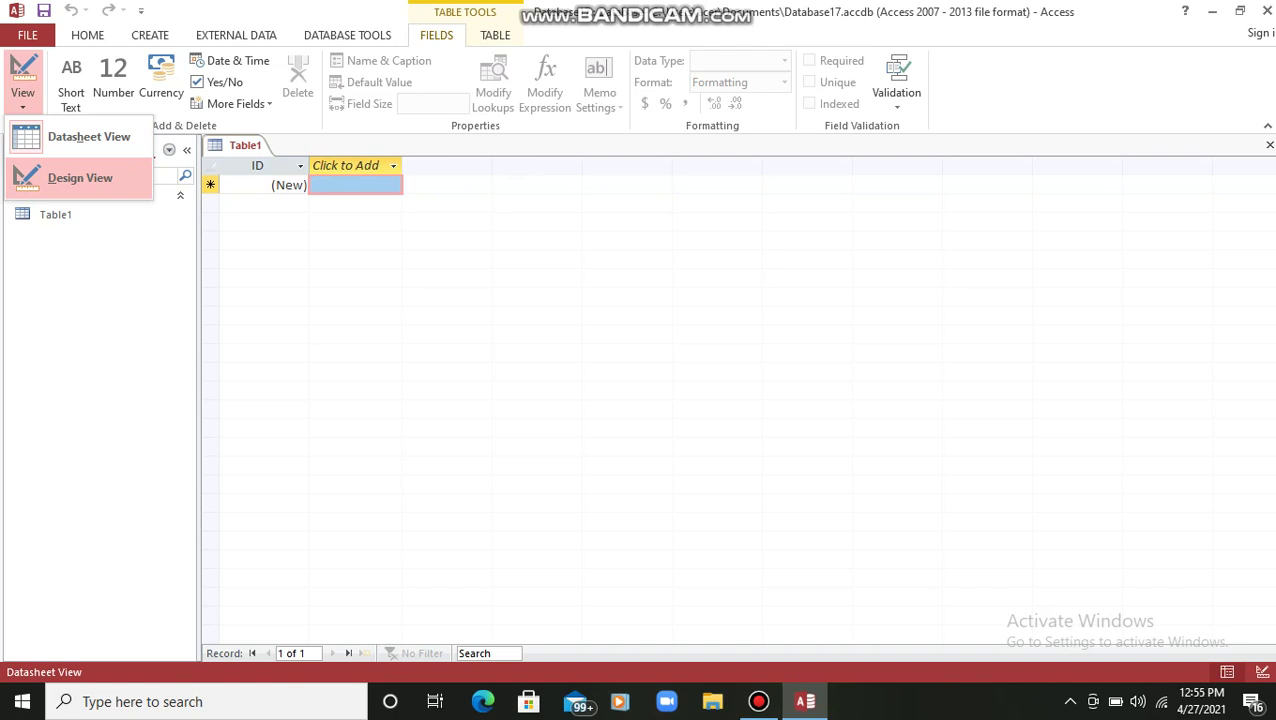
pyautogui.click(80, 177)
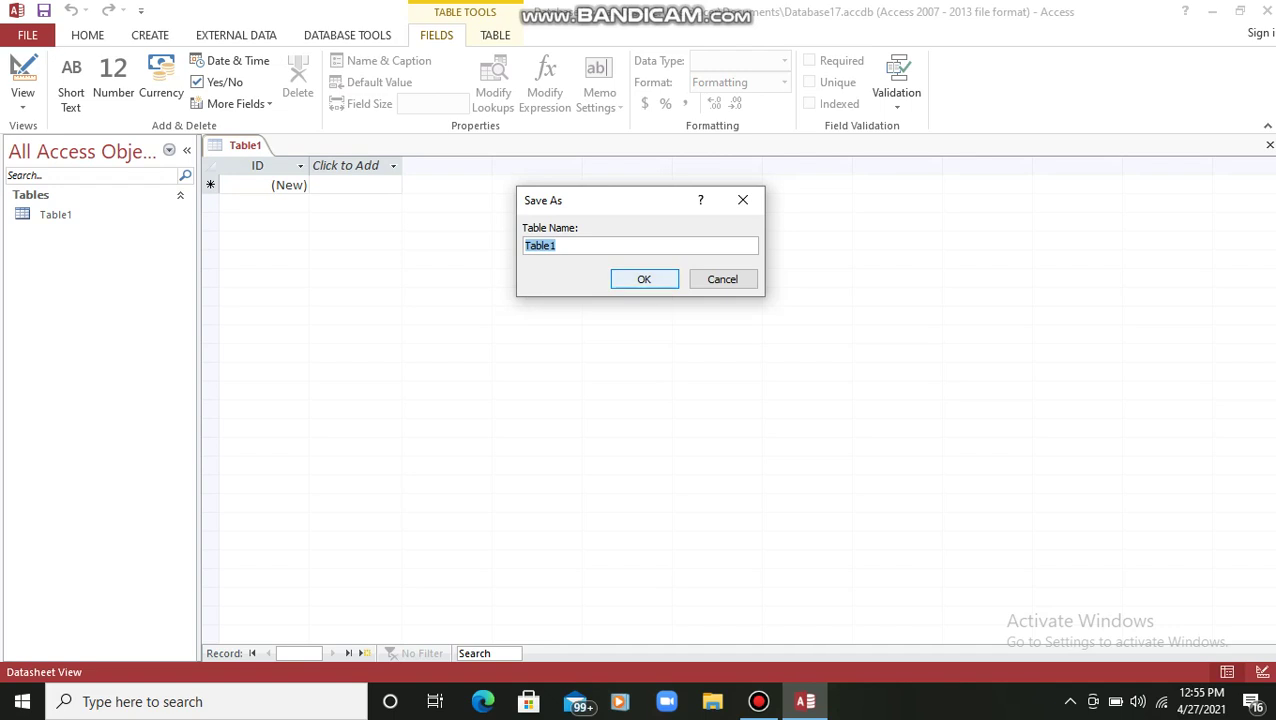
pyautogui.click(644, 279)
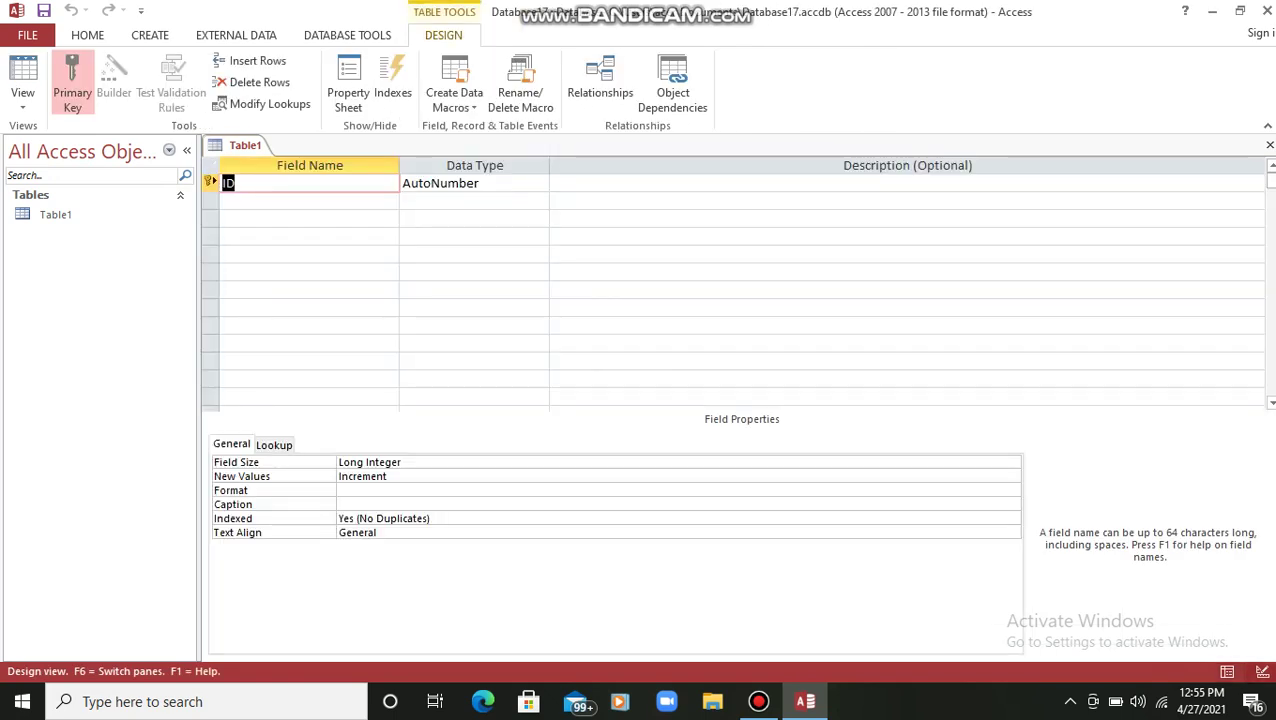
# - Rename the first field from ID to s_id, keeping it an AutoNumber primary key
pyautogui.click(236, 183)
pyautogui.press('BackSpace')
pyautogui.press('BackSpace')
pyautogui.write('s_id')
pyautogui.press('Tab')
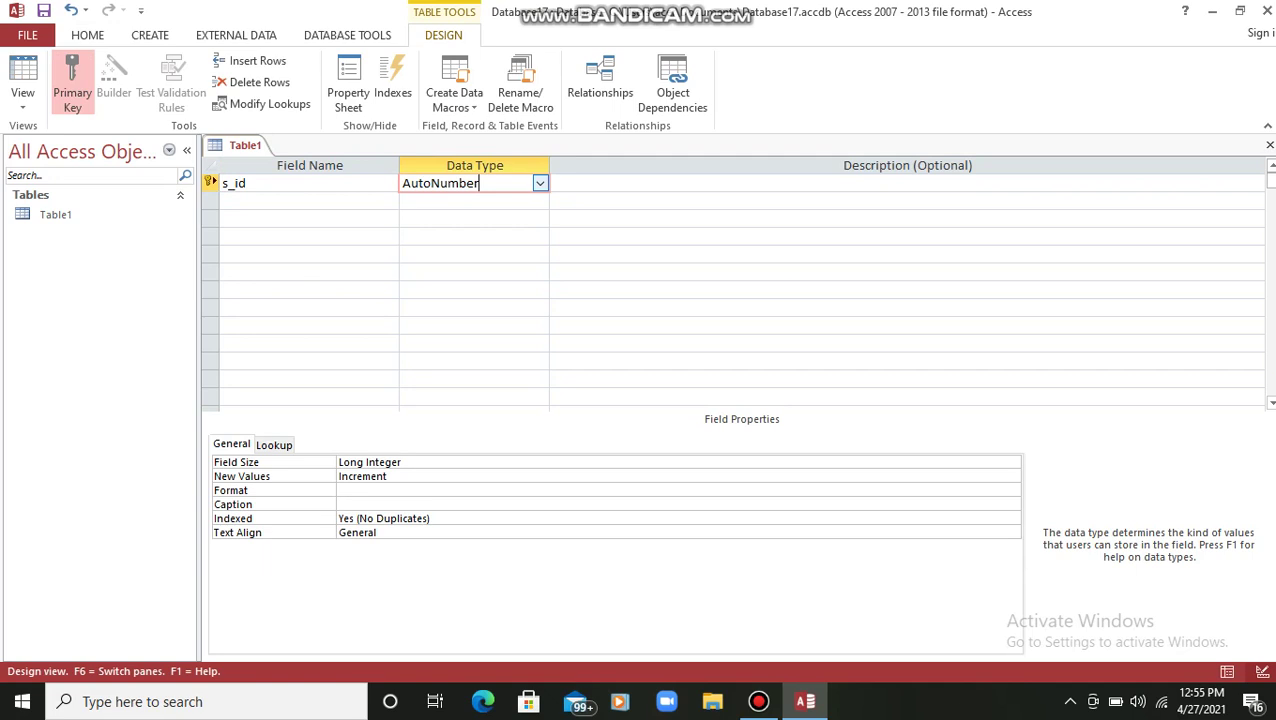
pyautogui.click(222, 201)
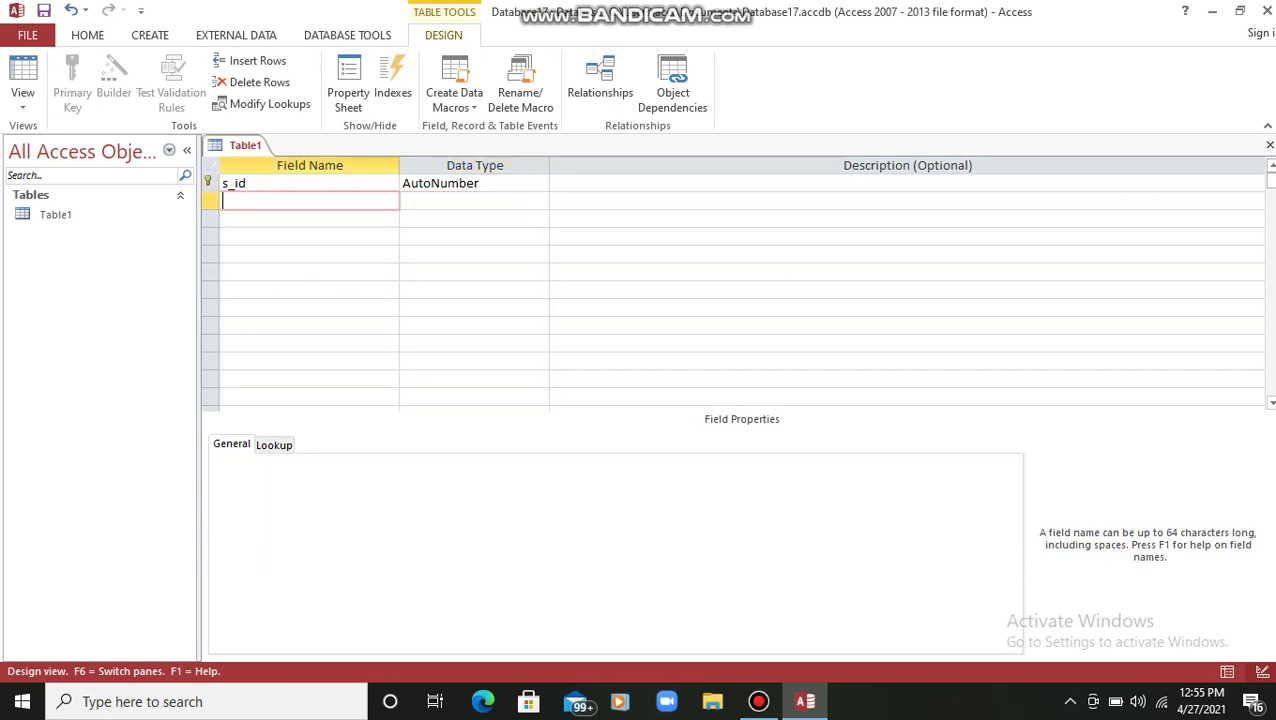
# - Add fields s_name and s_class below s_id, each with Short Text data type
pyautogui.write('s_name')
pyautogui.click(474, 201)
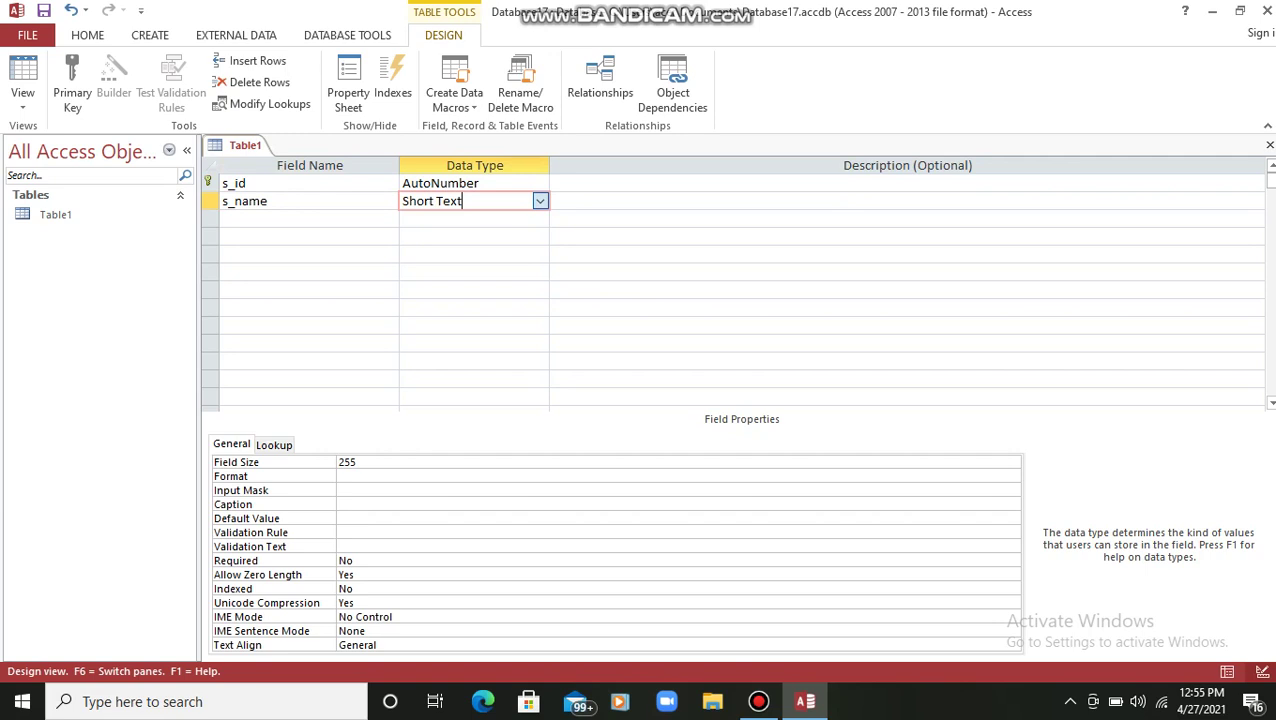
pyautogui.click(539, 201)
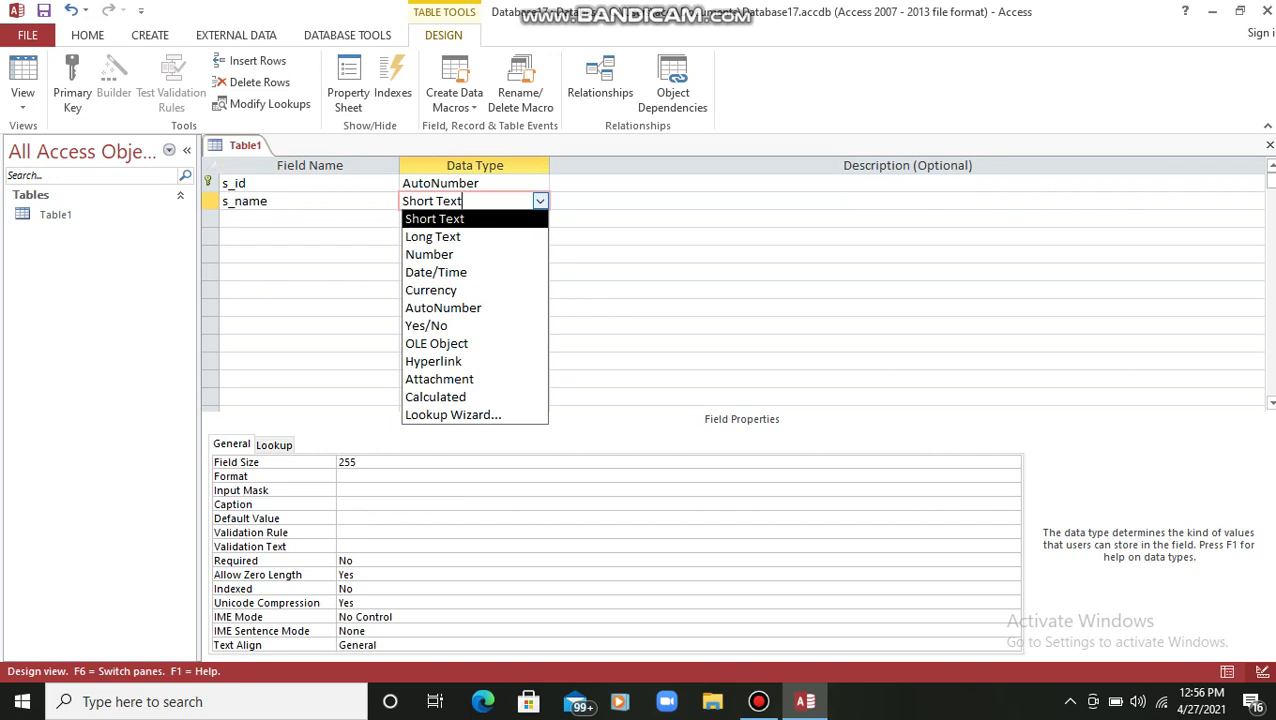
pyautogui.press('Return')
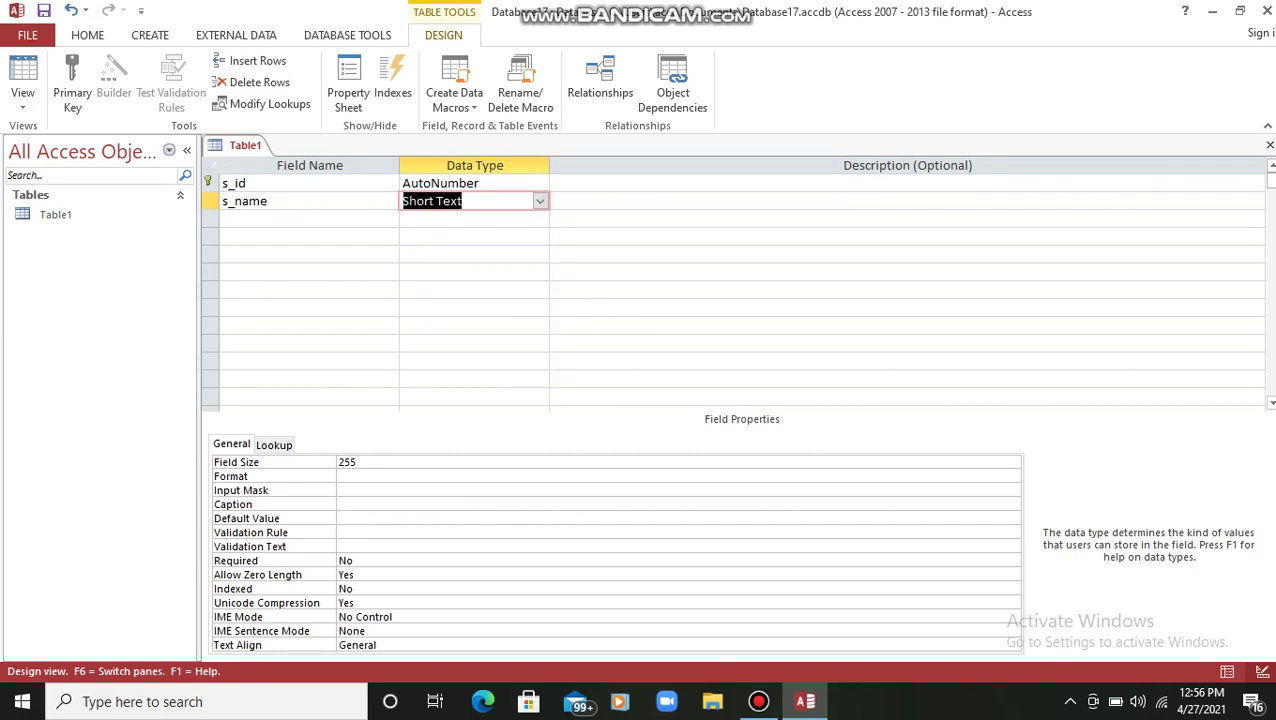
pyautogui.click(300, 219)
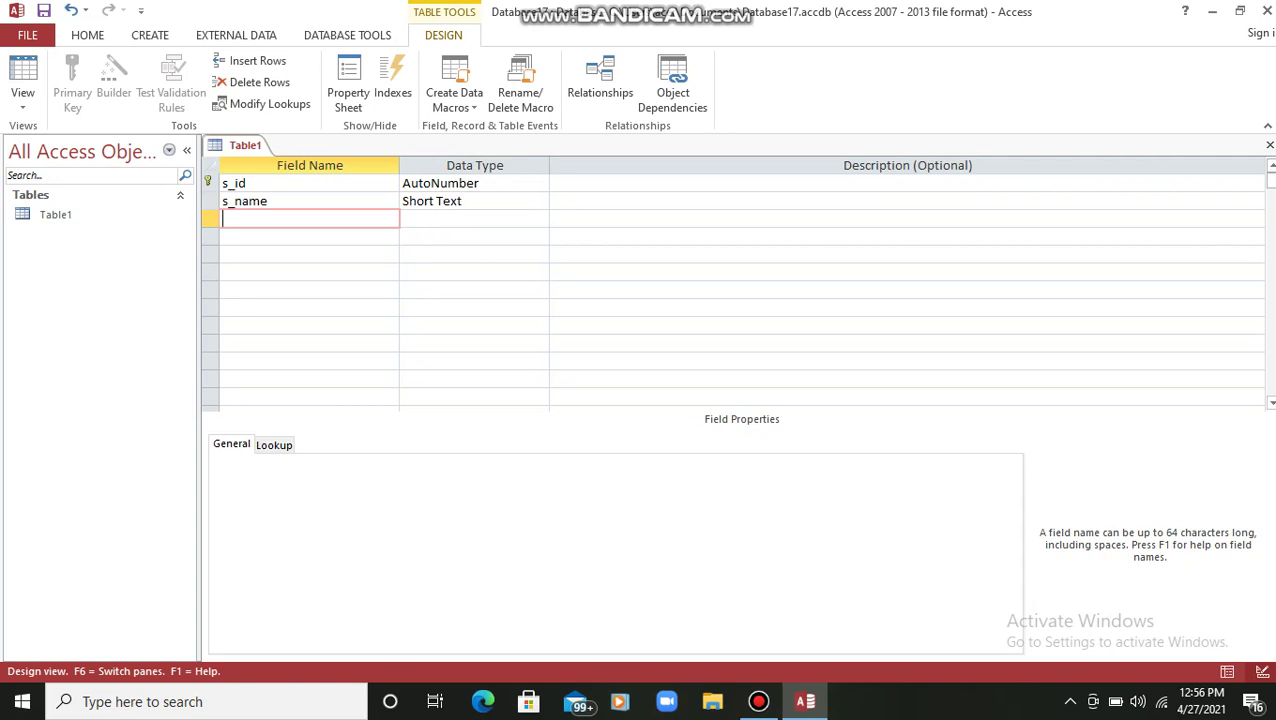
pyautogui.write('s_marks')
pyautogui.press('BackSpace')
pyautogui.press('BackSpace')
pyautogui.press('BackSpace')
pyautogui.press('BackSpace')
pyautogui.press('BackSpace')
pyautogui.write('class')
pyautogui.press('Tab')
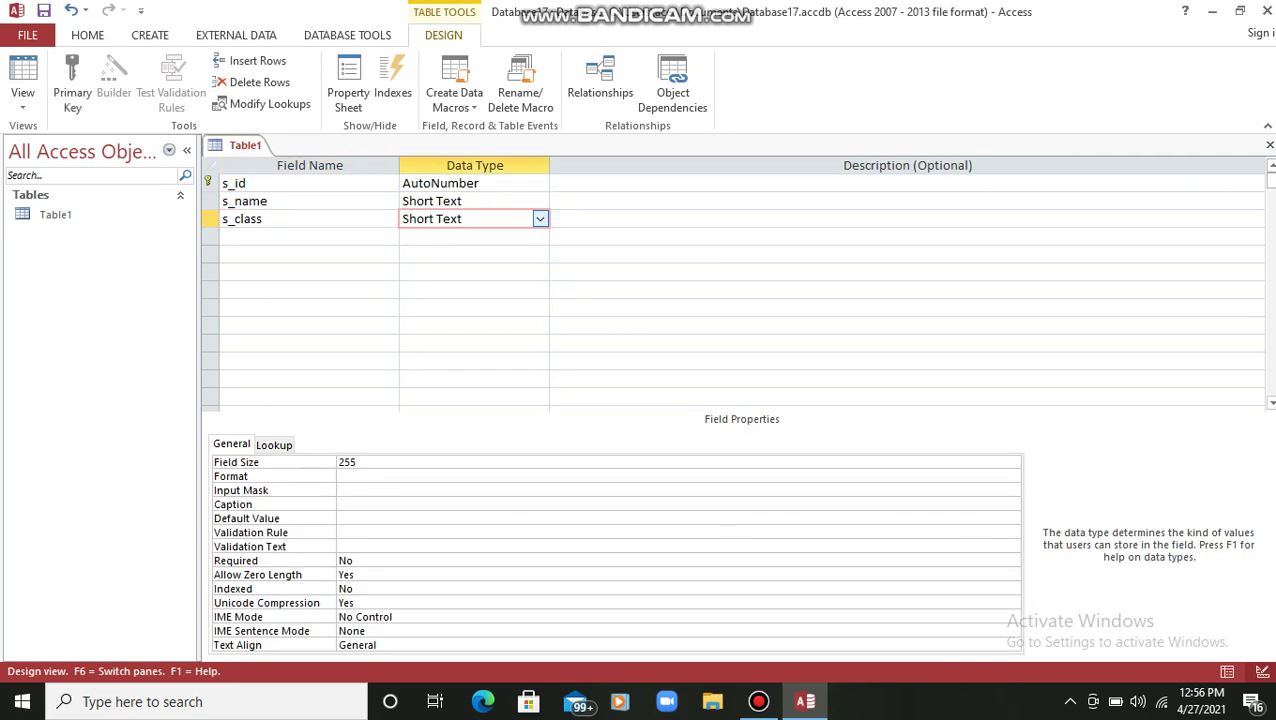
pyautogui.click(533, 212)
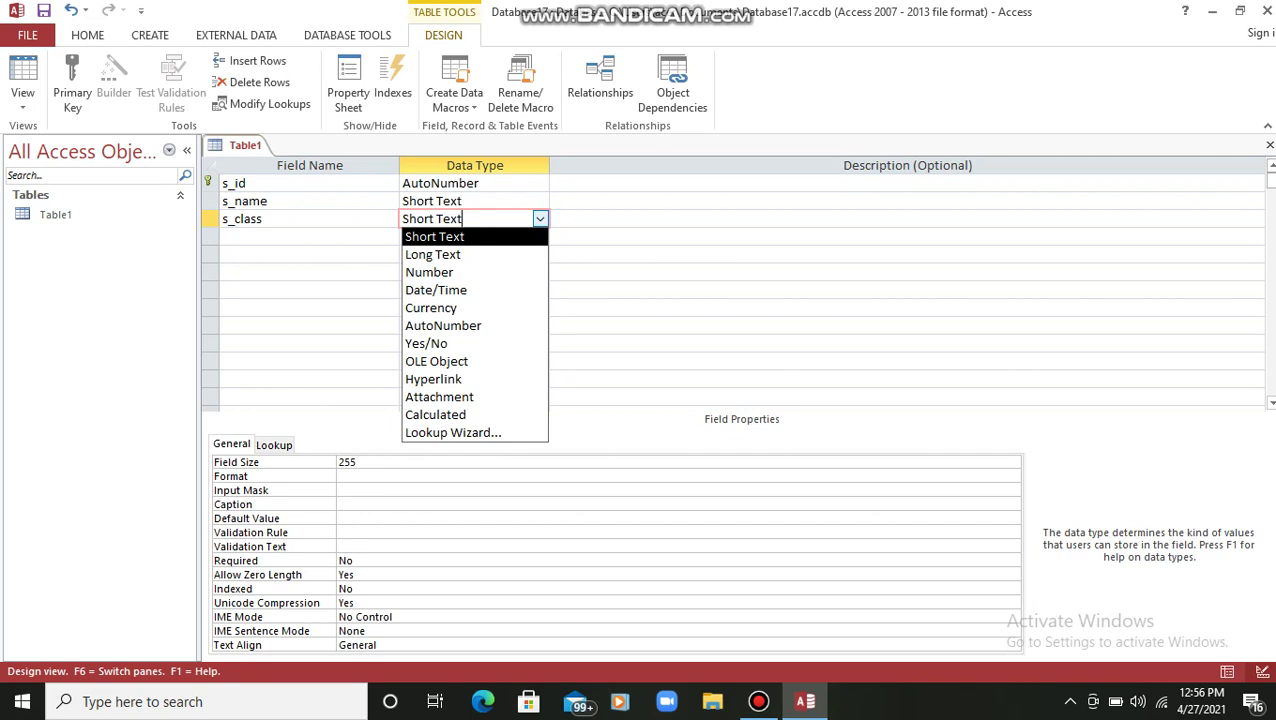
pyautogui.press('Return')
pyautogui.press('Return')
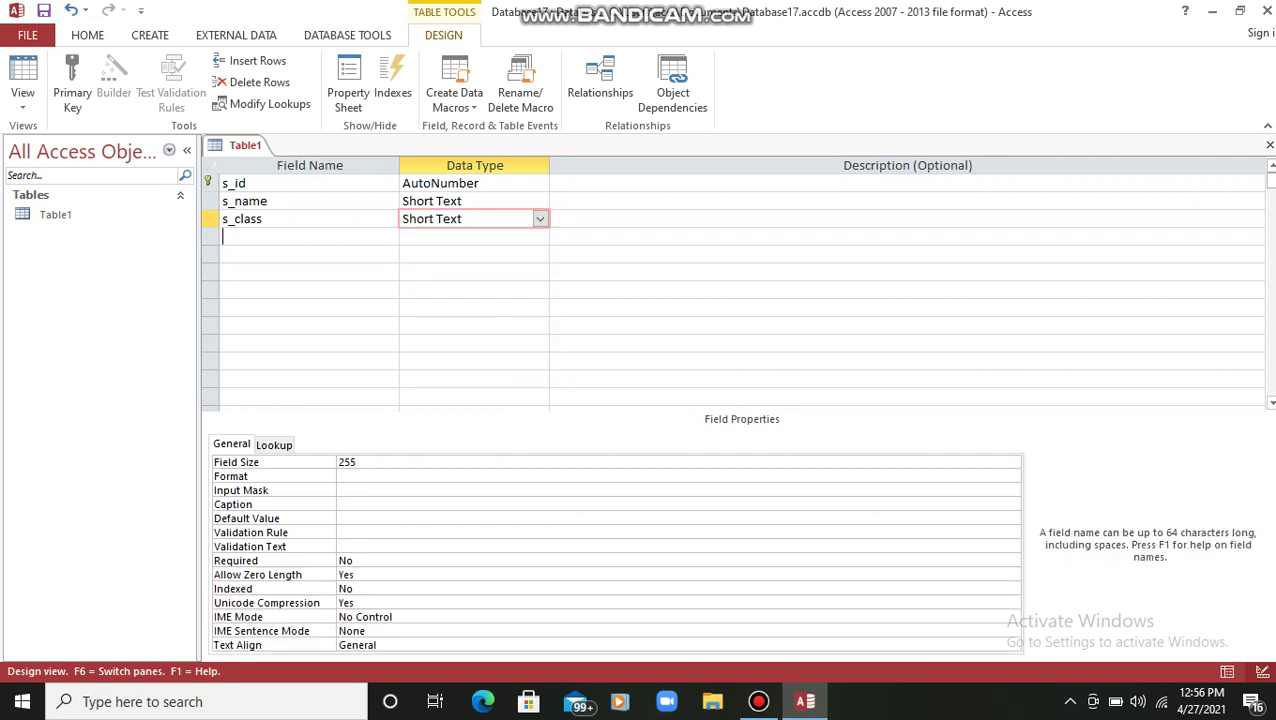
pyautogui.press('Return')
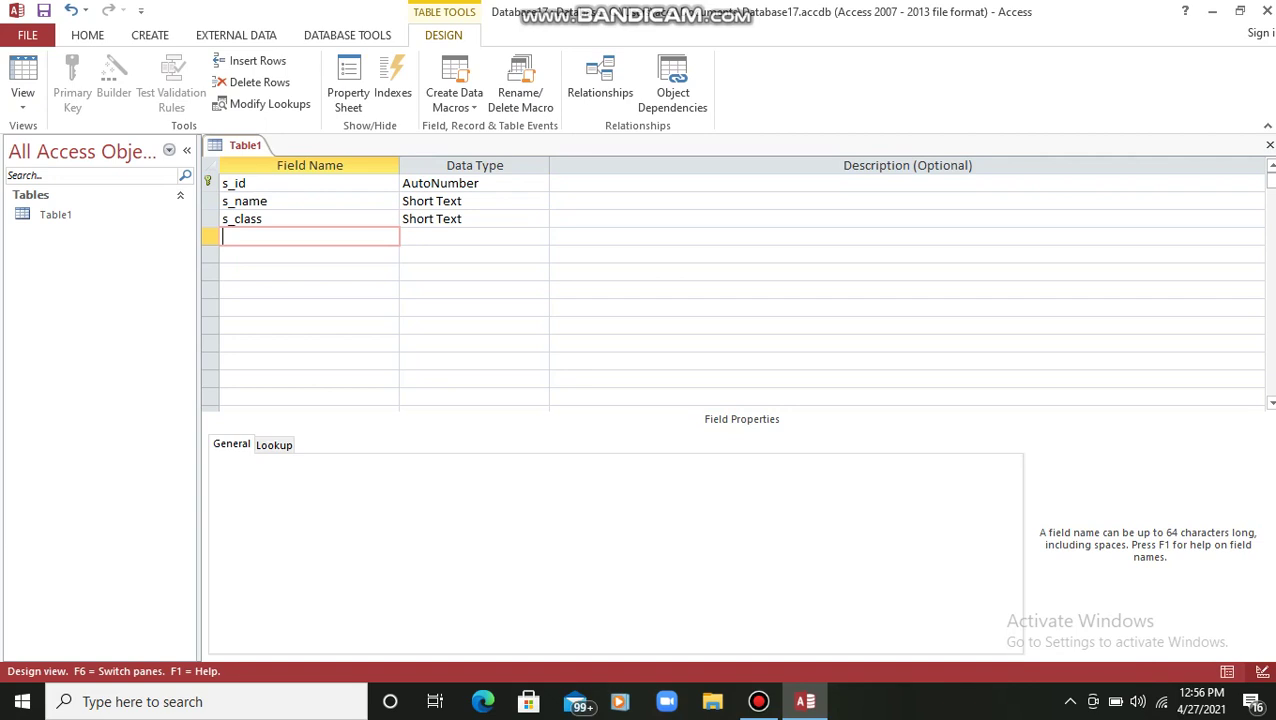
# - Add a fourth field s_marks with the Number data type (Long Integer)
pyautogui.write('s_marks')
pyautogui.press('Tab')
pyautogui.hotkey('alt', 'Down')
pyautogui.press('Down')
pyautogui.press('Down')
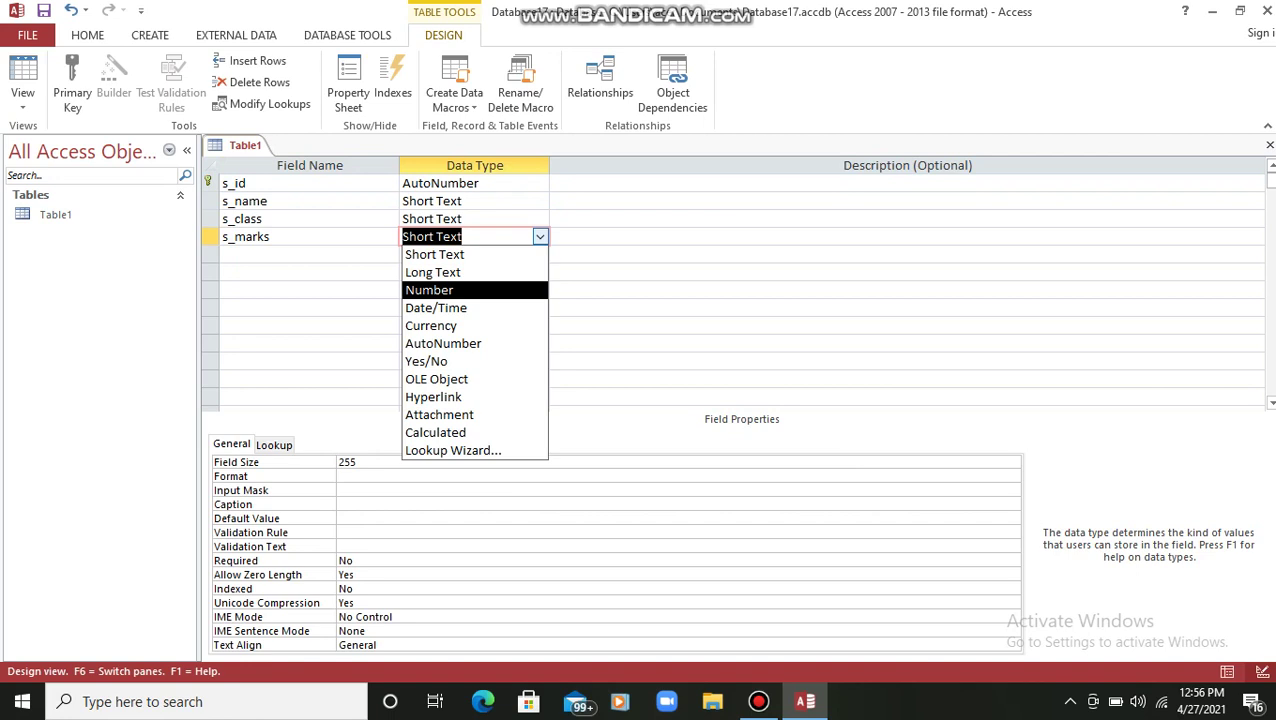
pyautogui.press('Escape')
pyautogui.write('Number')
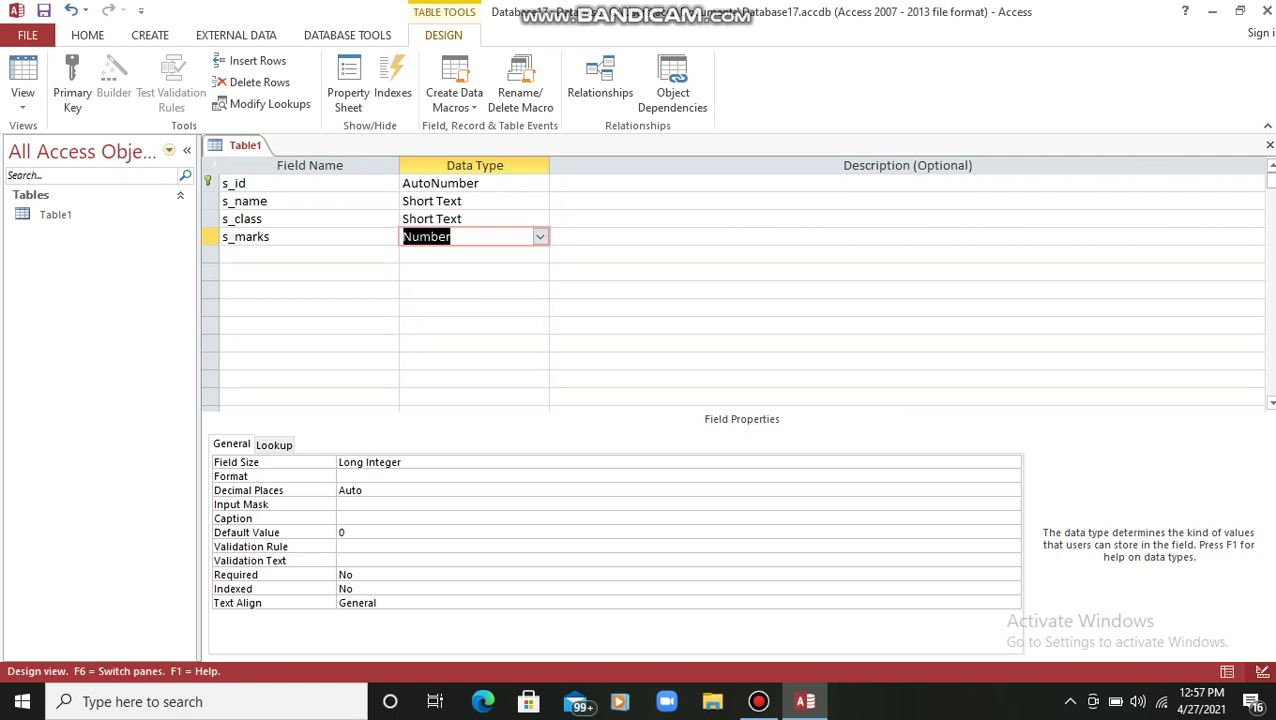
pyautogui.click(22, 100)
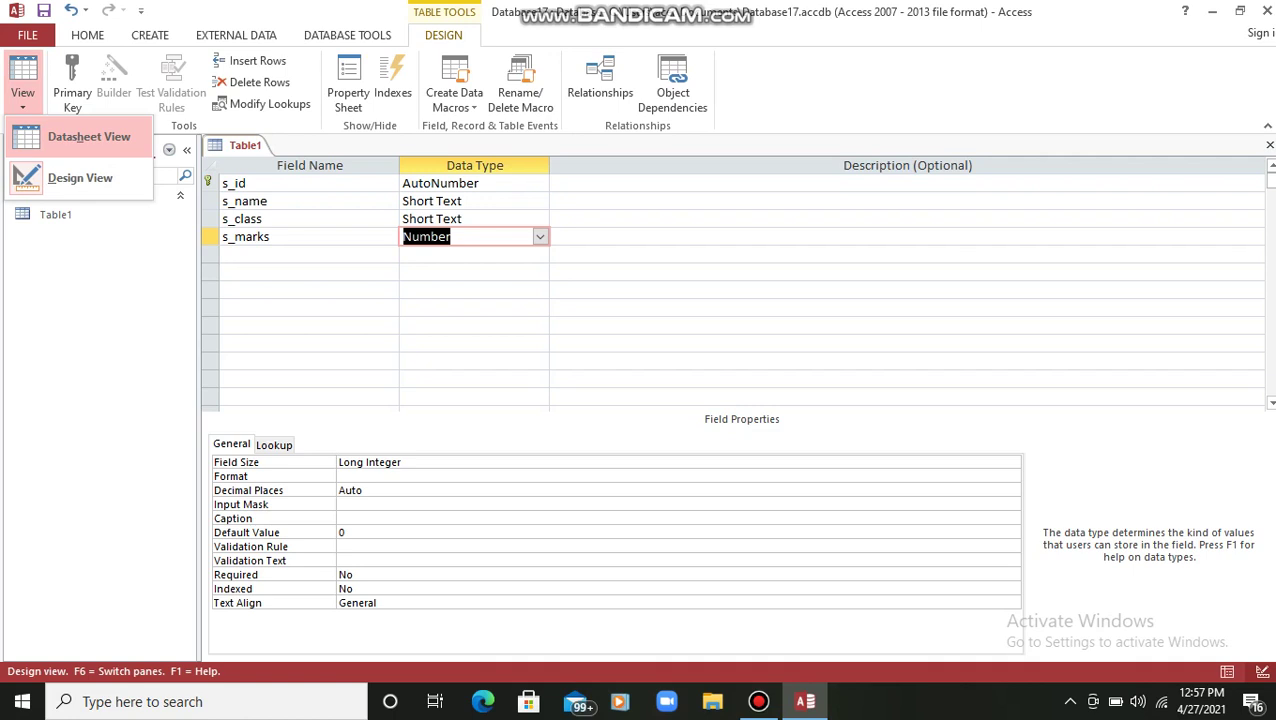
# - Save the four-field table design and open Table1 in Datasheet View
pyautogui.click(88, 136)
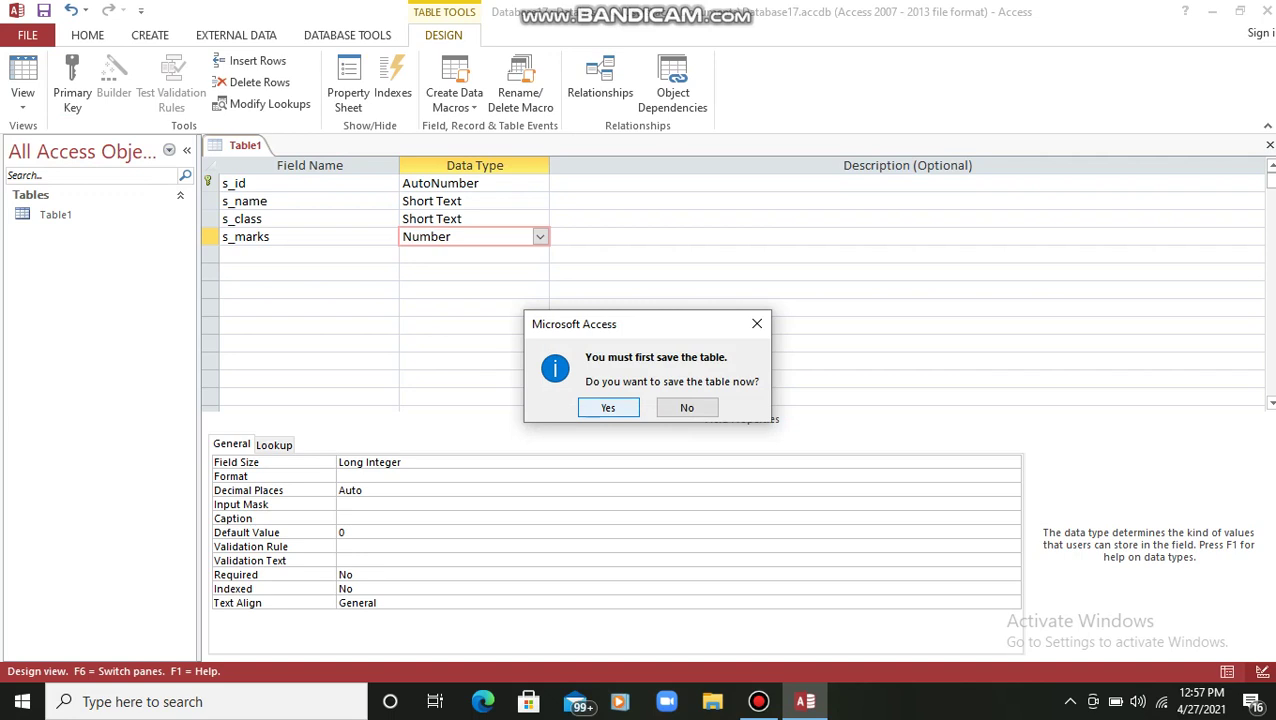
pyautogui.click(608, 407)
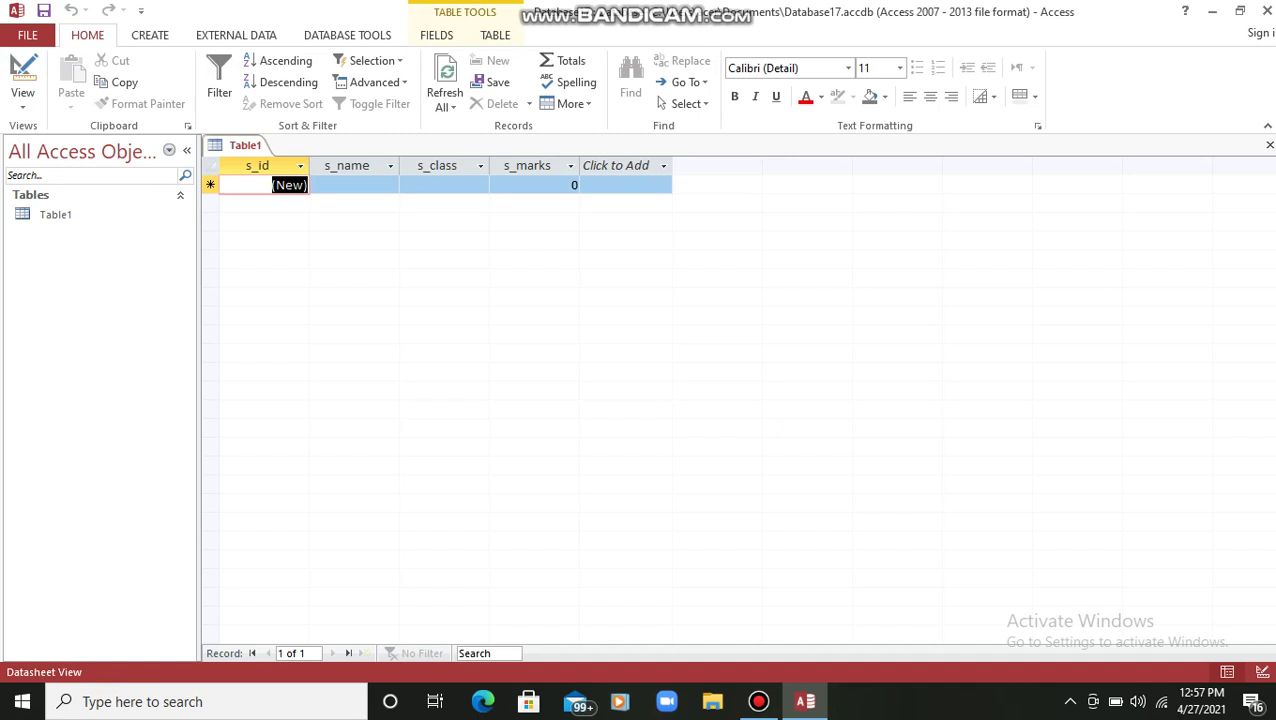
# - Enter the first two student records: class 8B with marks 99, class 10C with marks 98
pyautogui.click(355, 184)
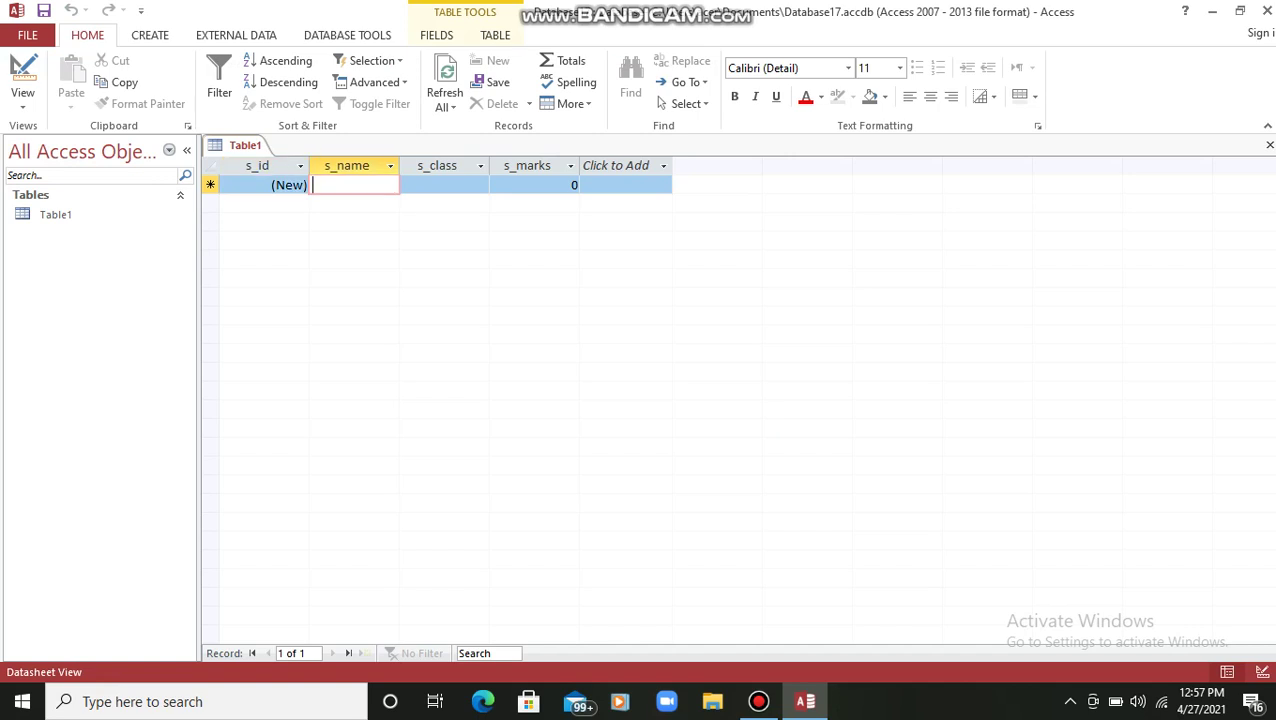
pyautogui.write('van')
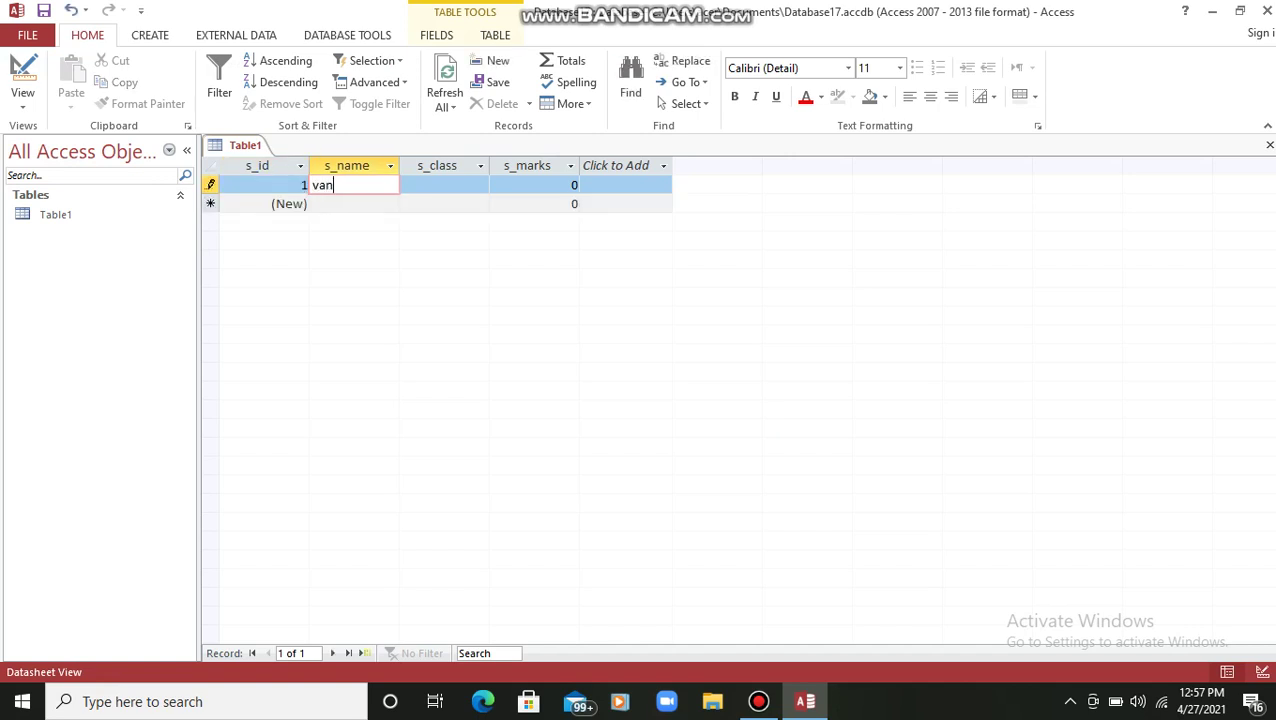
pyautogui.write('shika')
pyautogui.press('Tab')
pyautogui.write('8')
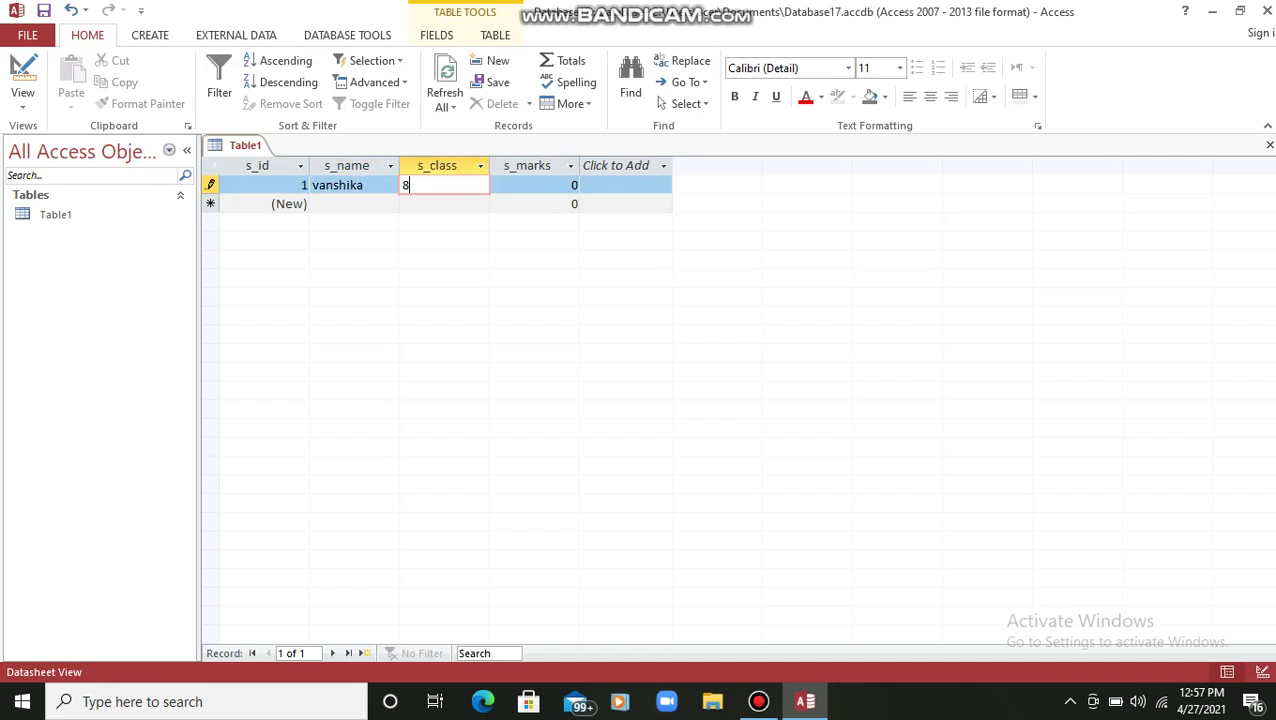
pyautogui.write('B')
pyautogui.press('Tab')
pyautogui.write('50')
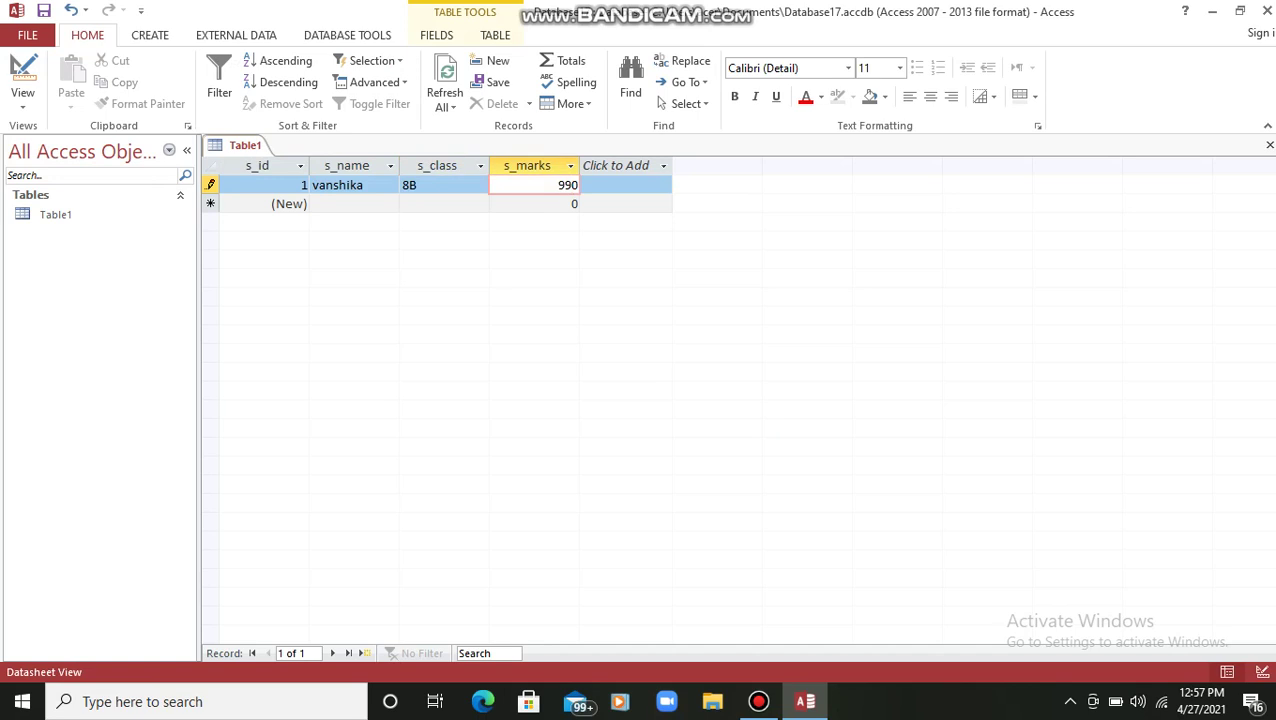
pyautogui.press('BackSpace')
pyautogui.press('BackSpace')
pyautogui.press('Delete')
pyautogui.write('99')
pyautogui.press('Return')
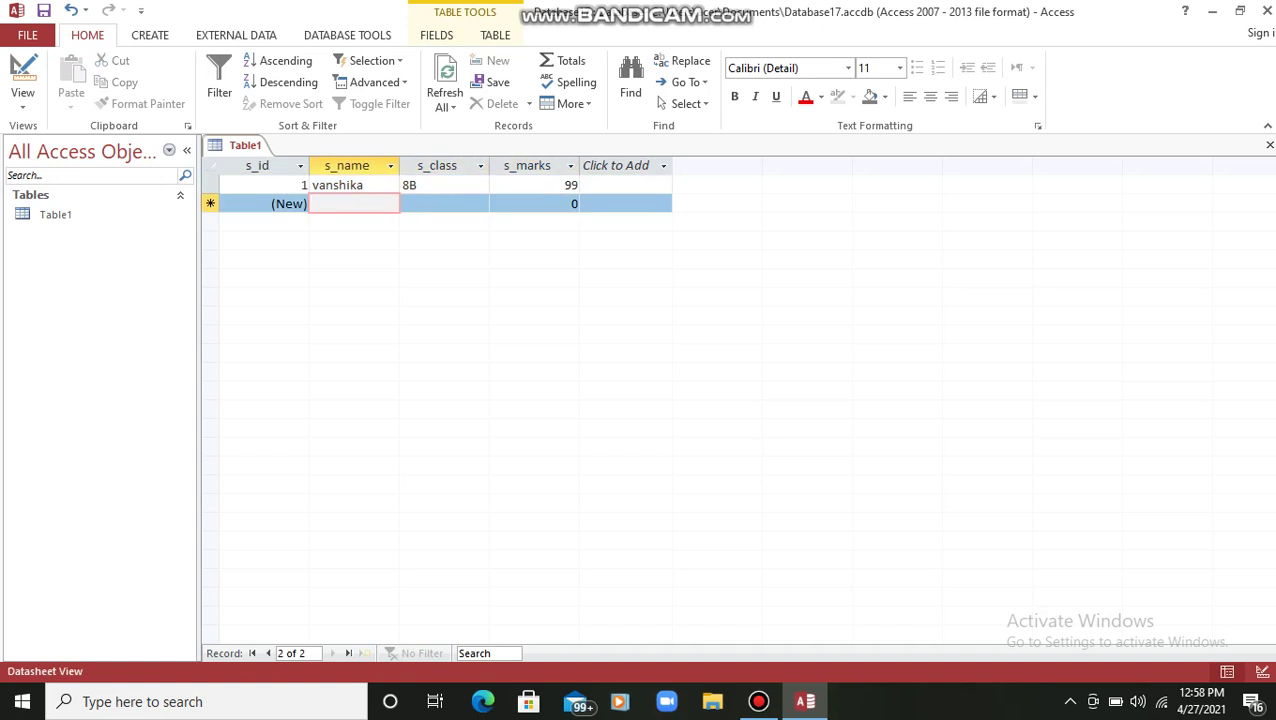
pyautogui.write('mohan')
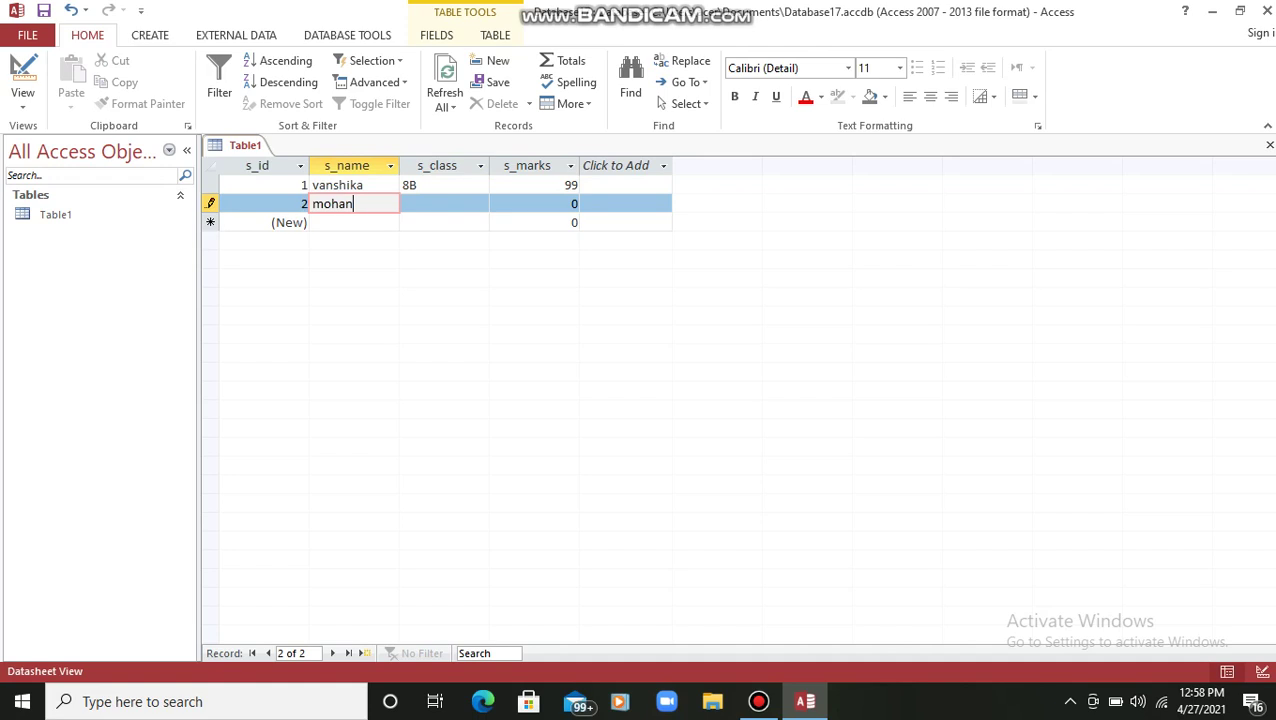
pyautogui.press('Return')
pyautogui.write('10')
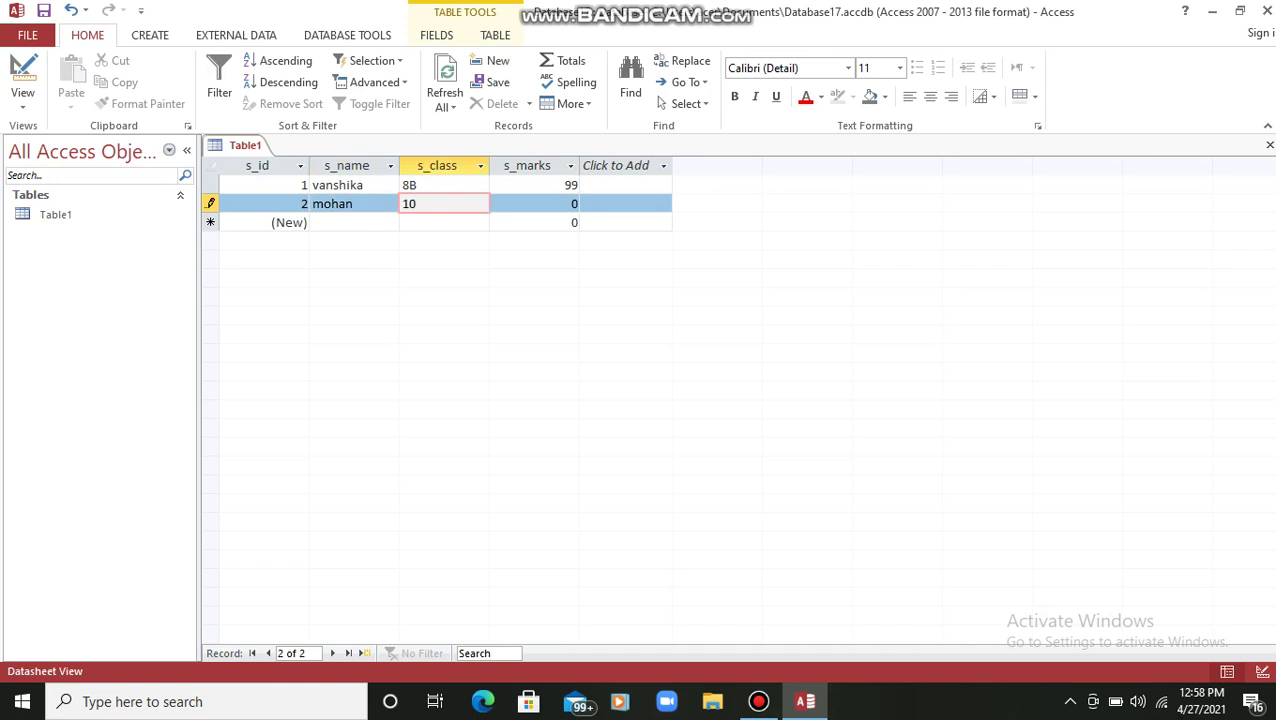
pyautogui.write('C')
pyautogui.press('Return')
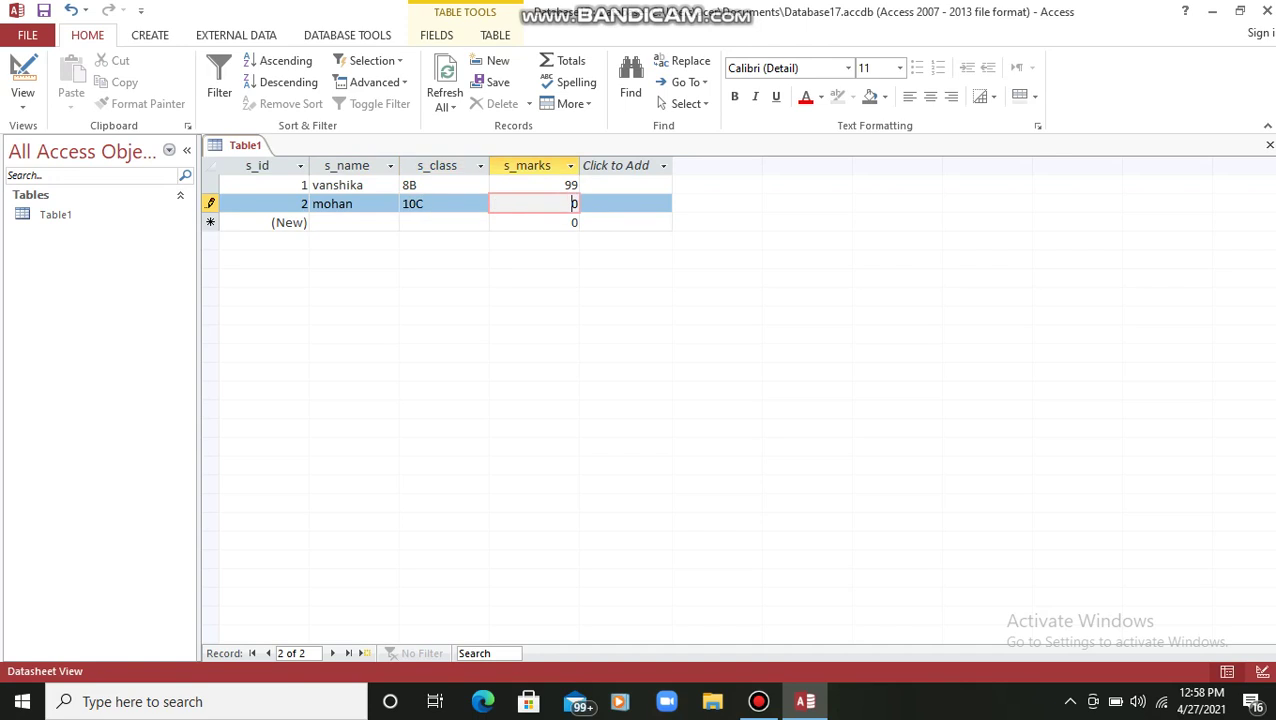
pyautogui.press('BackSpace')
pyautogui.write('98')
pyautogui.press('Return')
# - Enter three more student records: 10B with 78, 8B with 98, and 10C with 89
pyautogui.write('sohan')
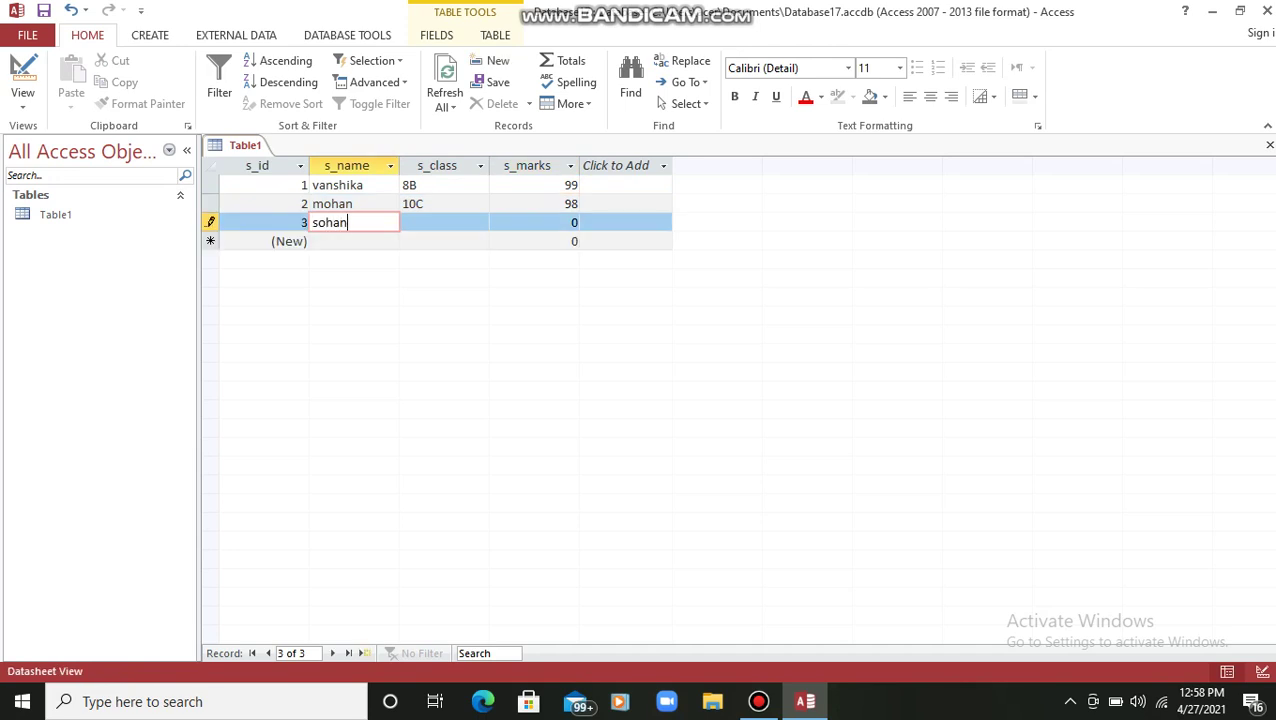
pyautogui.press('Return')
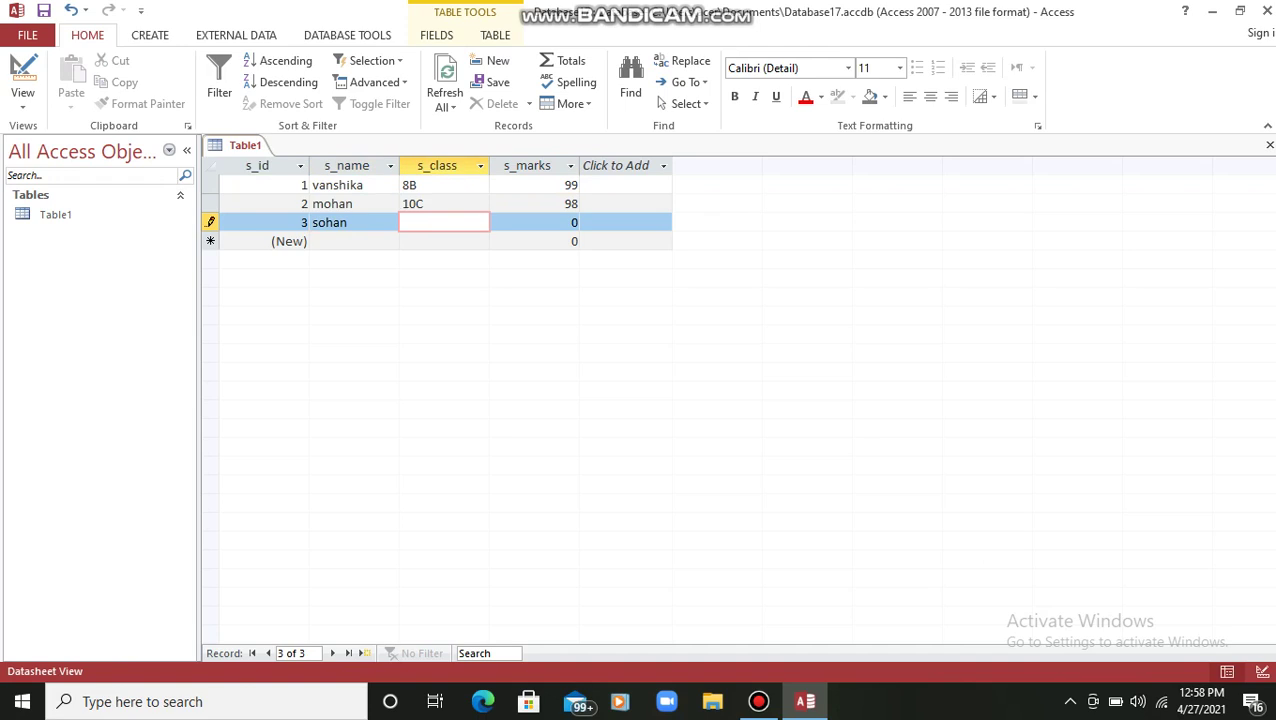
pyautogui.write('10B')
pyautogui.press('Return')
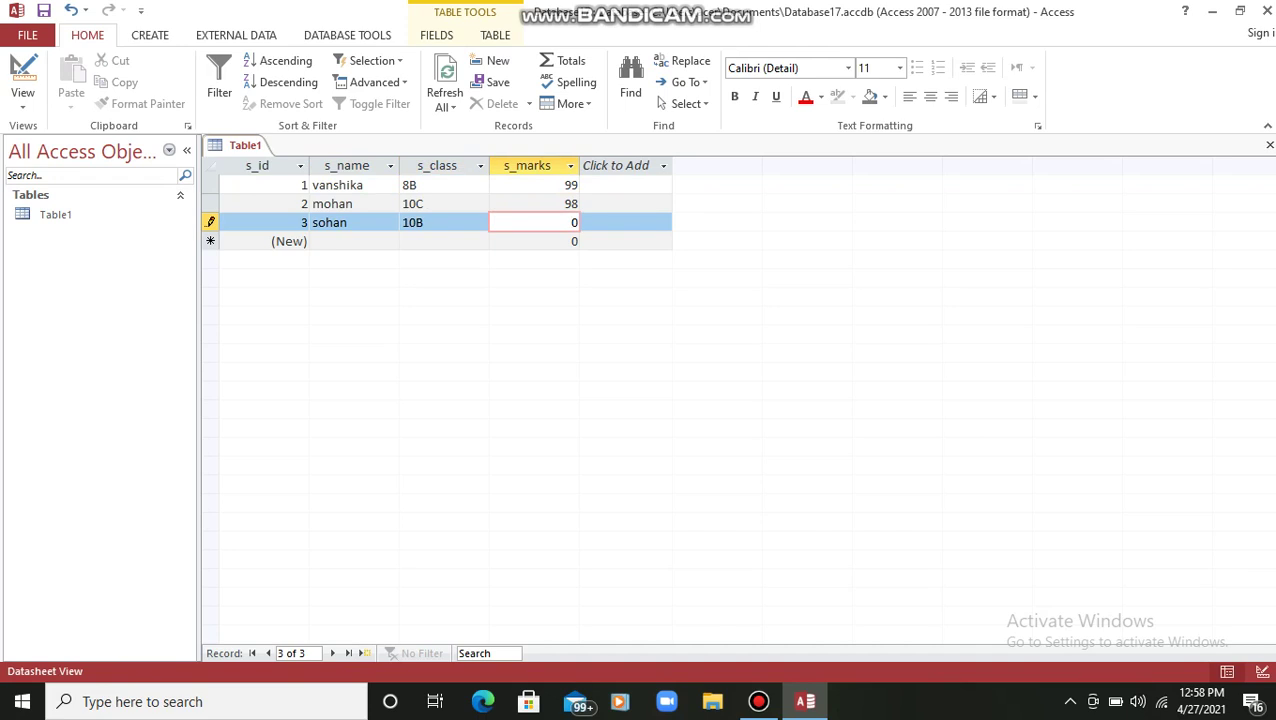
pyautogui.press('BackSpace')
pyautogui.write('78')
pyautogui.press('Return')
pyautogui.write('r')
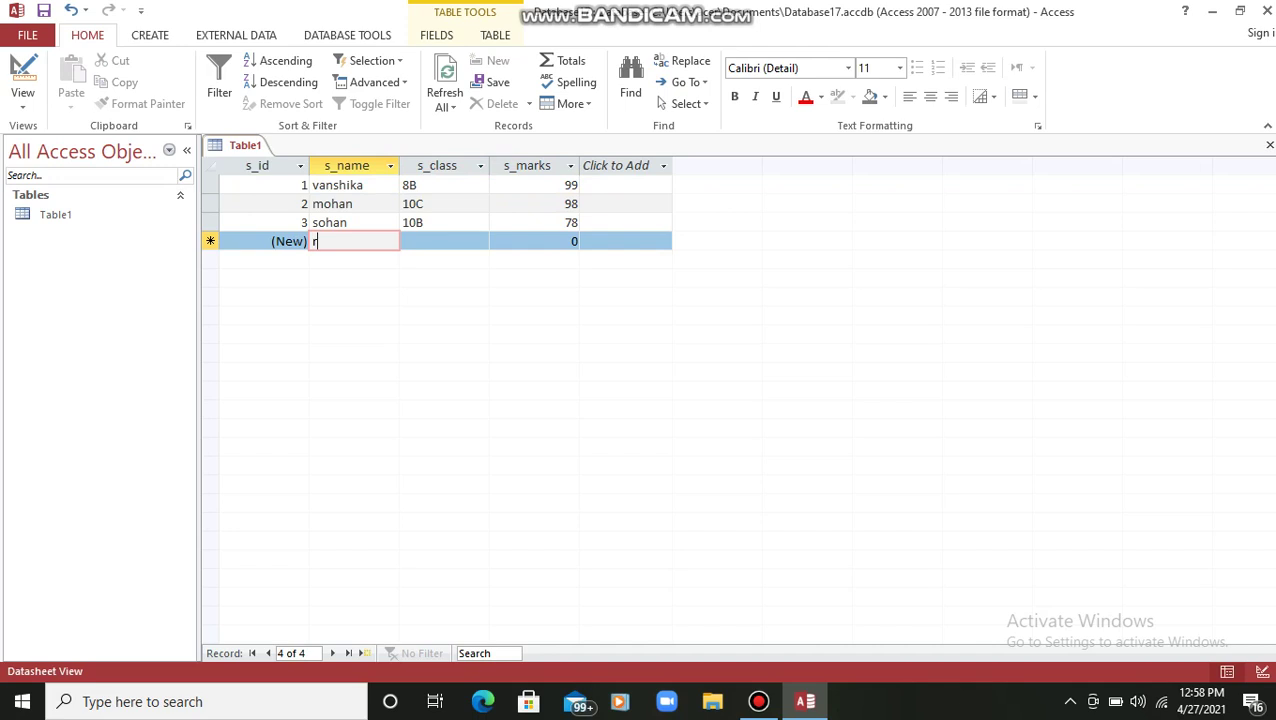
pyautogui.write('adhika')
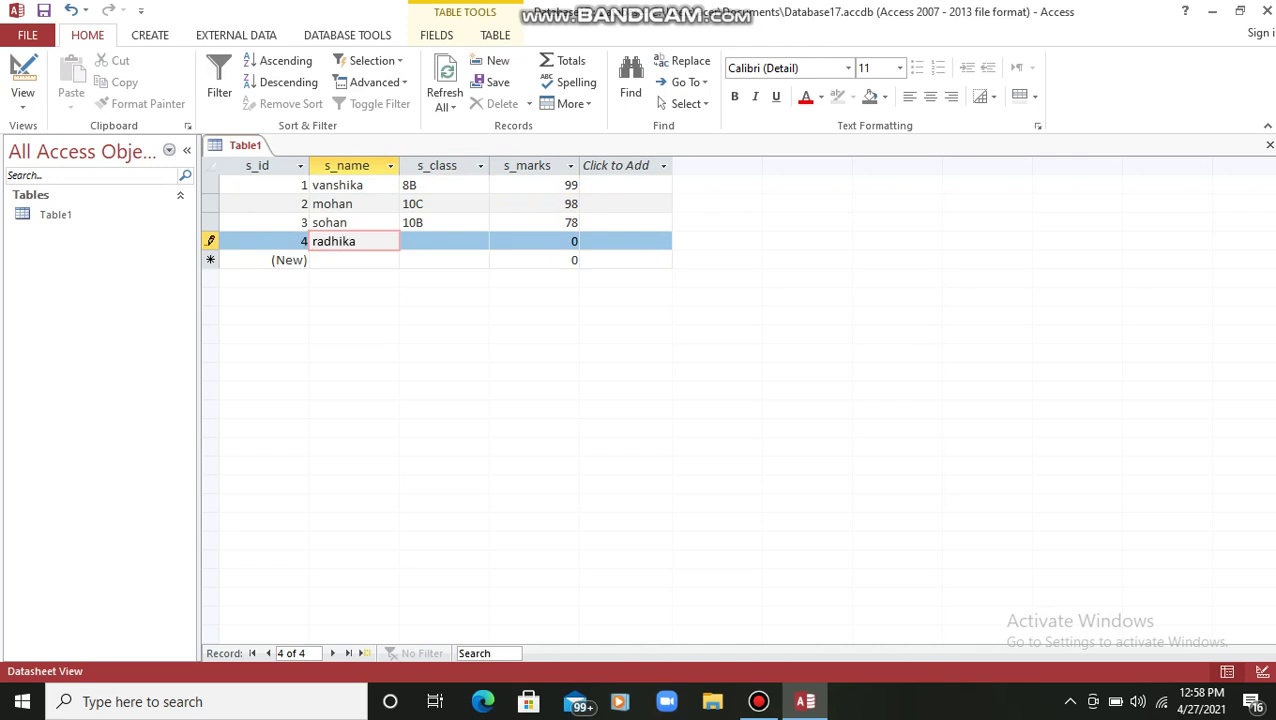
pyautogui.press('Return')
pyautogui.write('8')
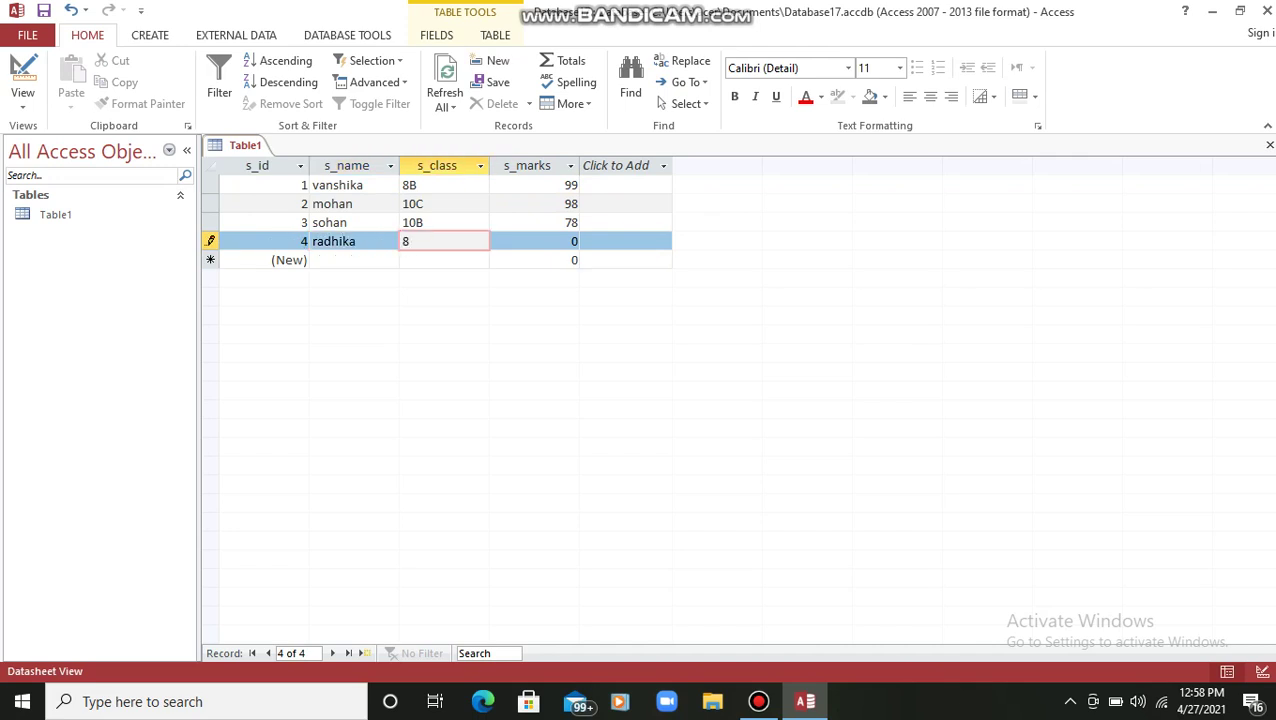
pyautogui.write('B')
pyautogui.press('Return')
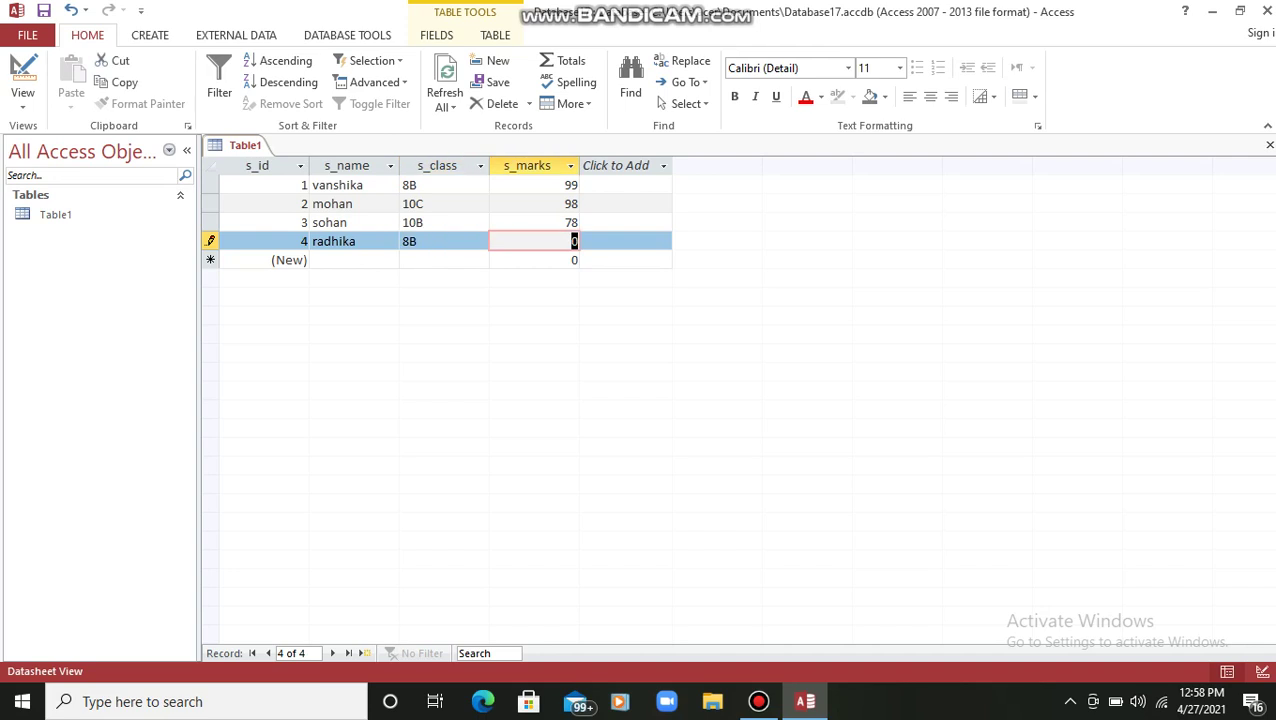
pyautogui.write('98')
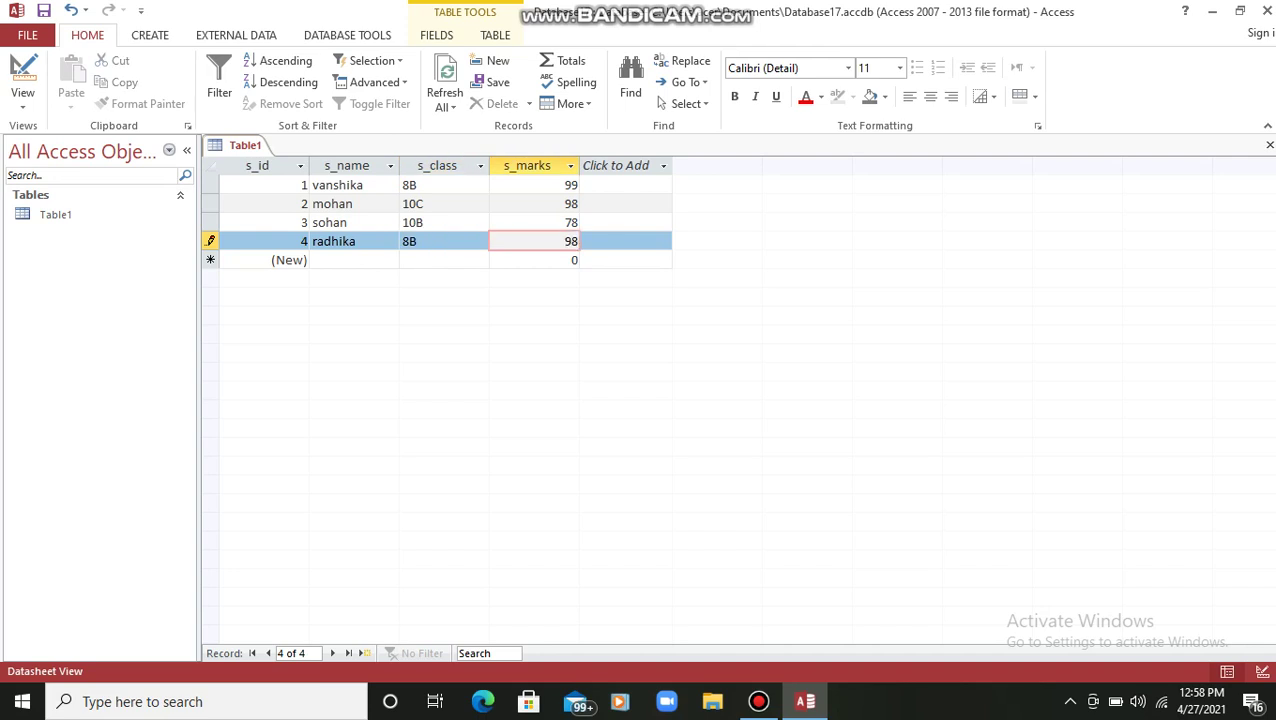
pyautogui.press('Return')
pyautogui.write('m')
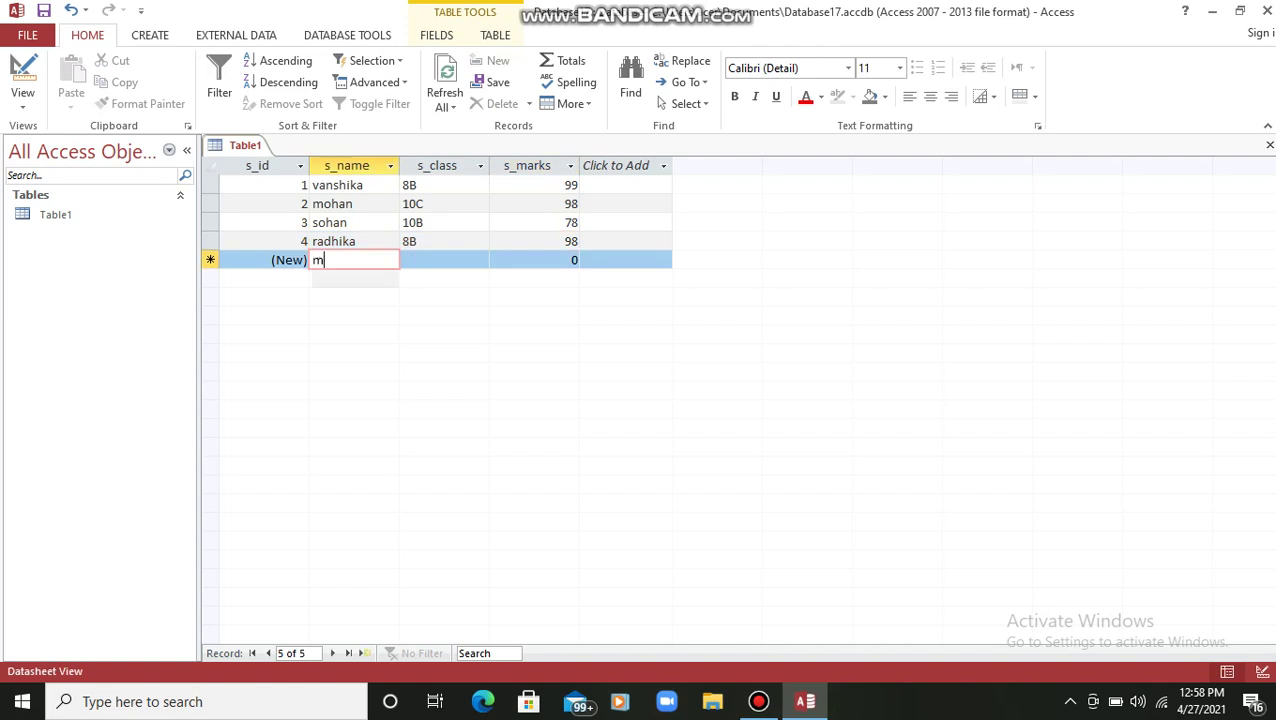
pyautogui.write('anish')
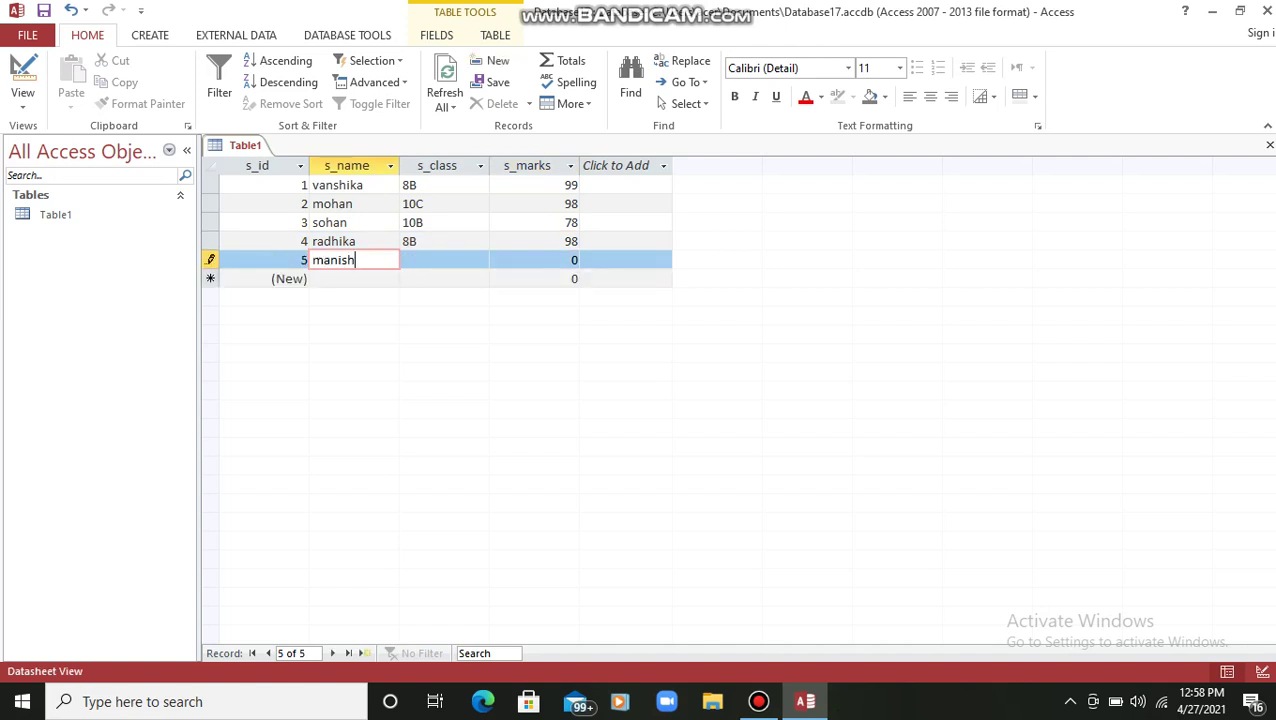
pyautogui.press('Return')
pyautogui.write('10C')
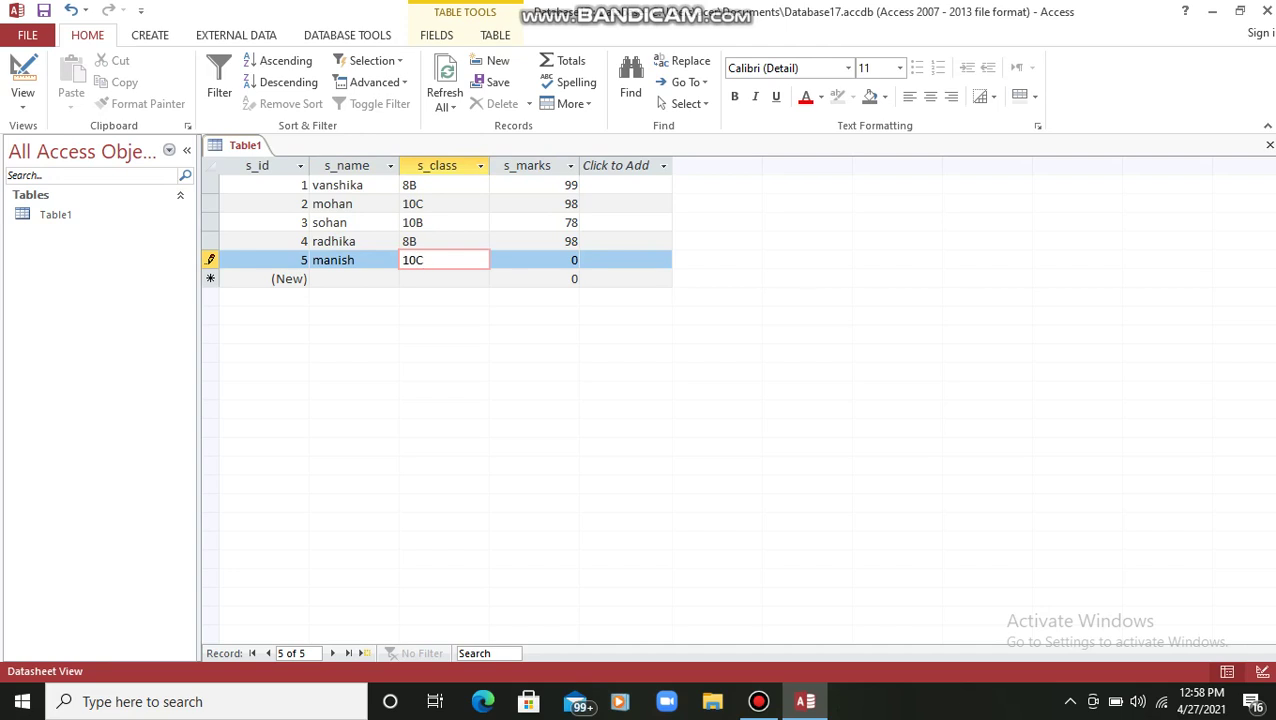
pyautogui.press('Return')
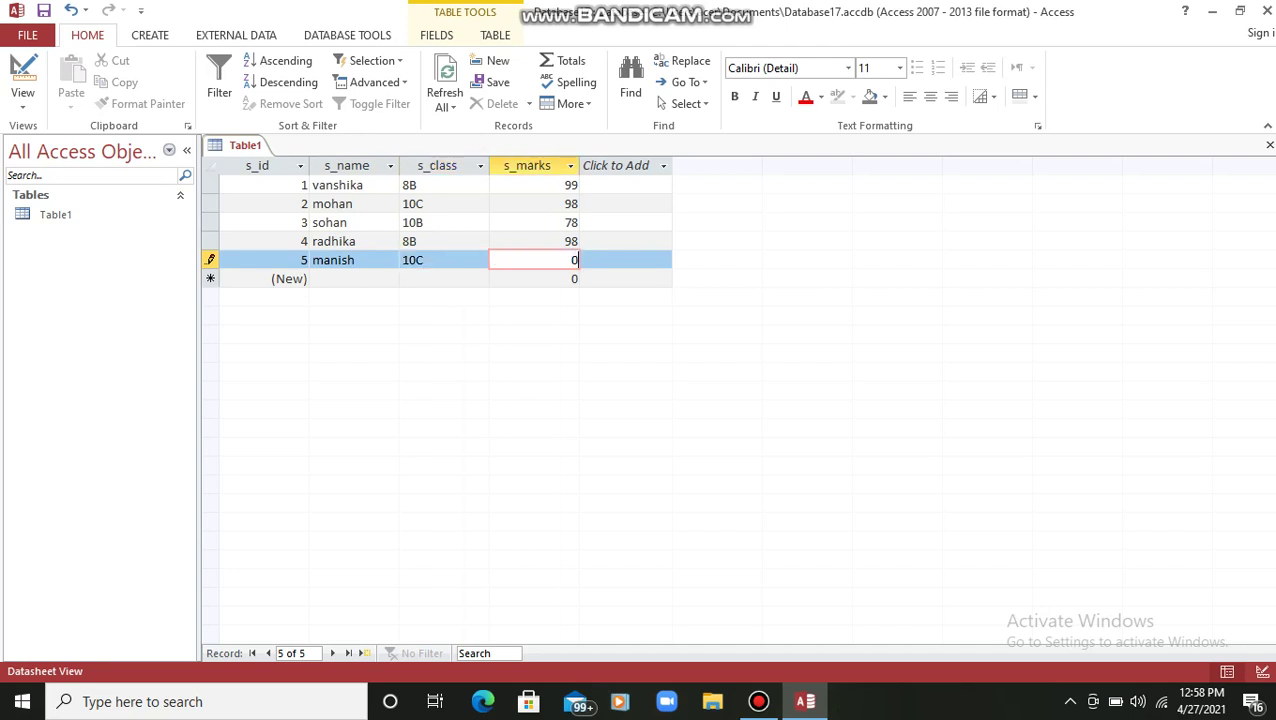
pyautogui.press('BackSpace')
pyautogui.write('89')
pyautogui.press('Down')
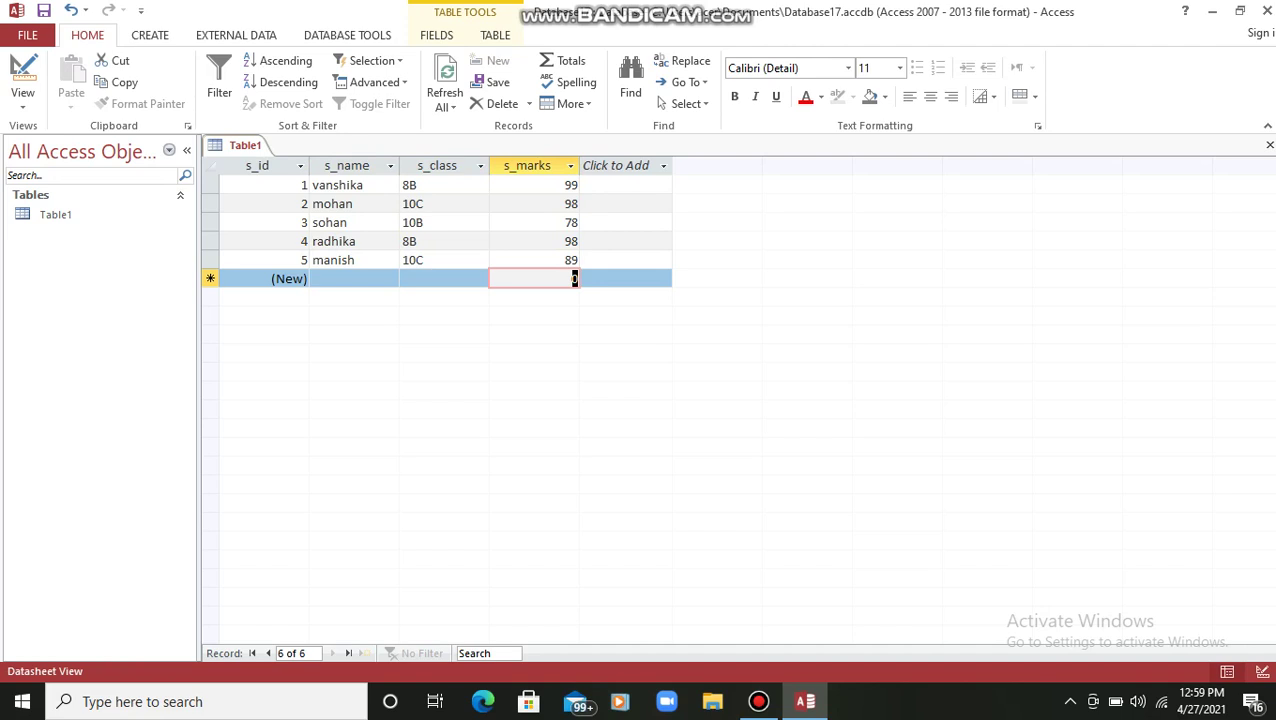
# - Review records 1 through 5 in Table1, then show the CREATE tab's object options
pyautogui.click(210, 185)
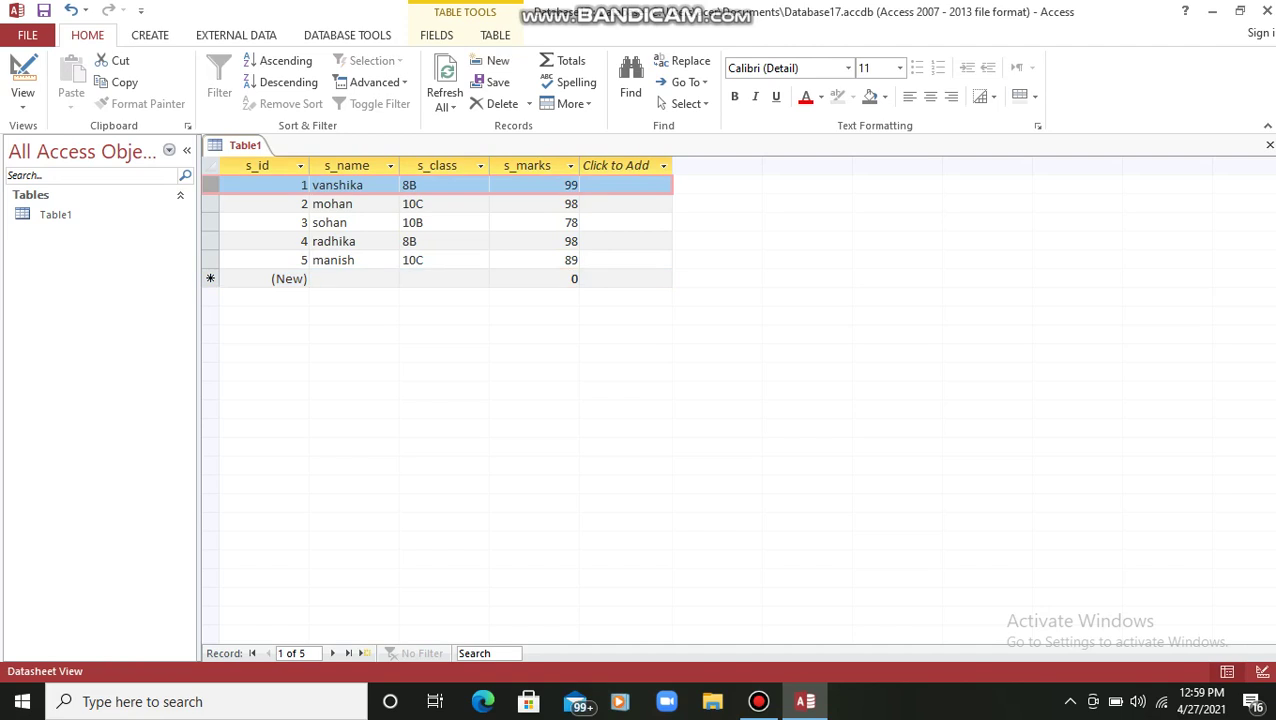
pyautogui.click(303, 203)
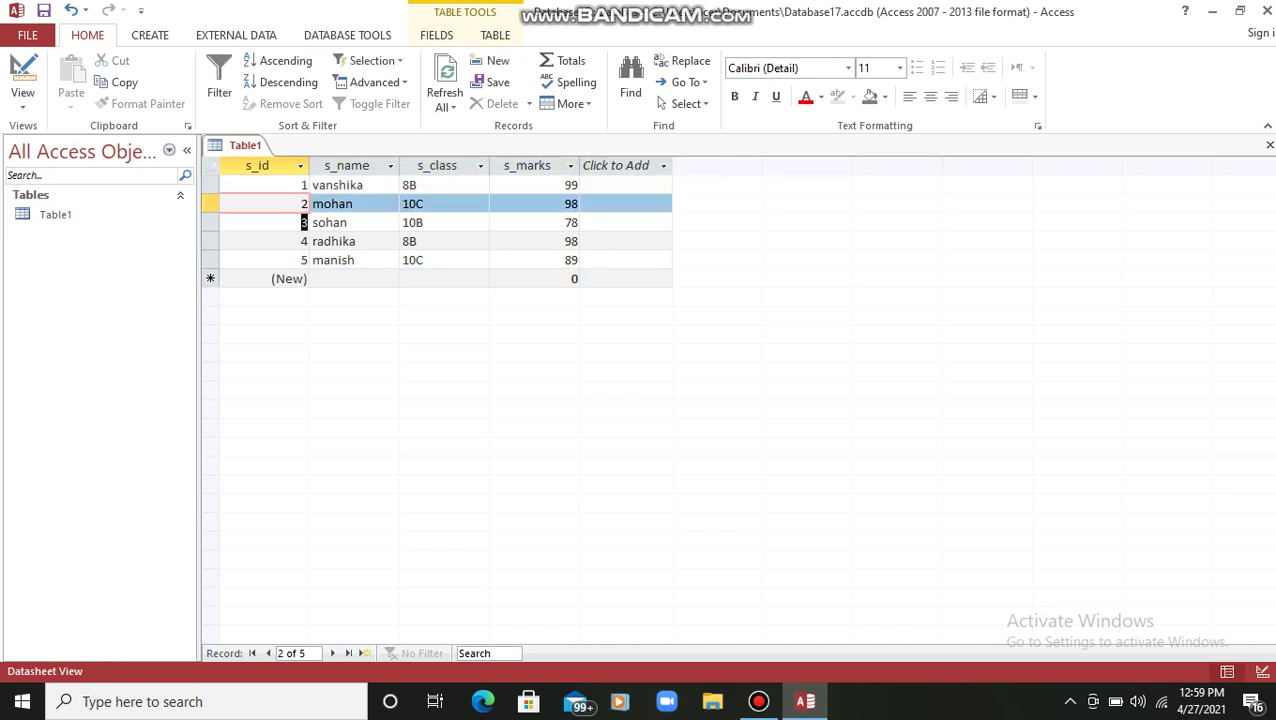
pyautogui.click(303, 222)
pyautogui.click(304, 241)
pyautogui.click(304, 260)
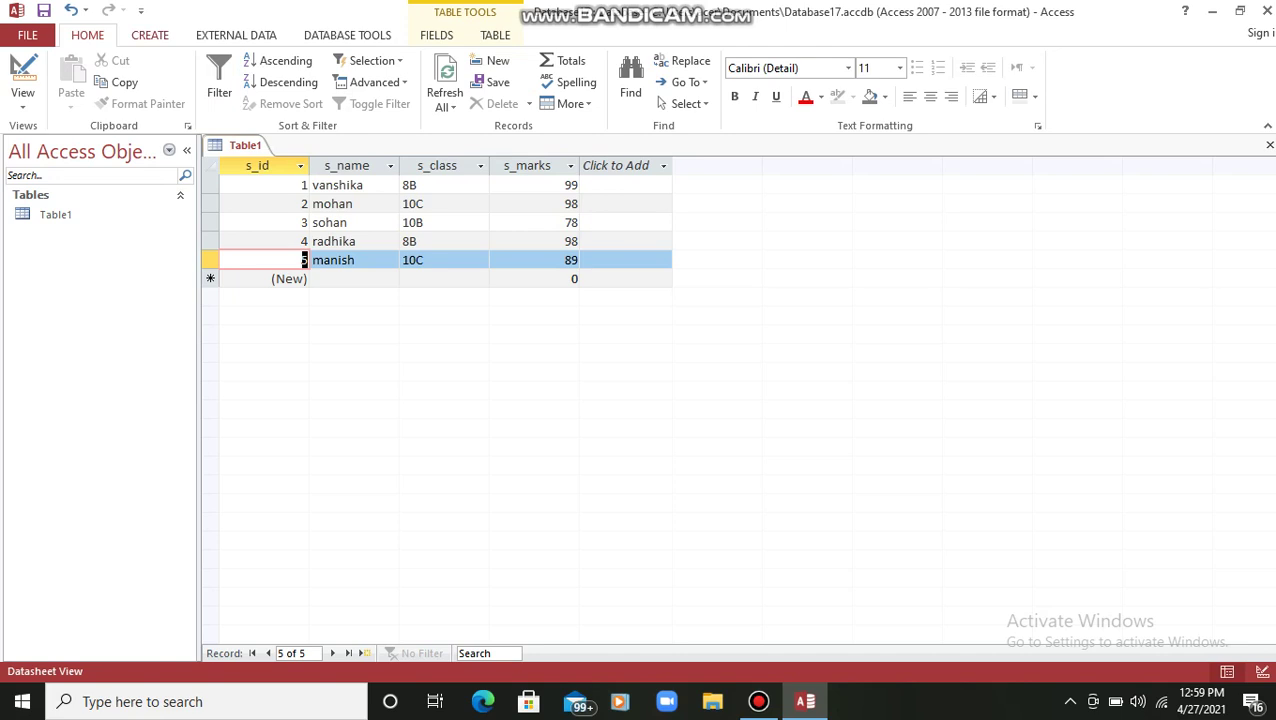
pyautogui.click(150, 35)
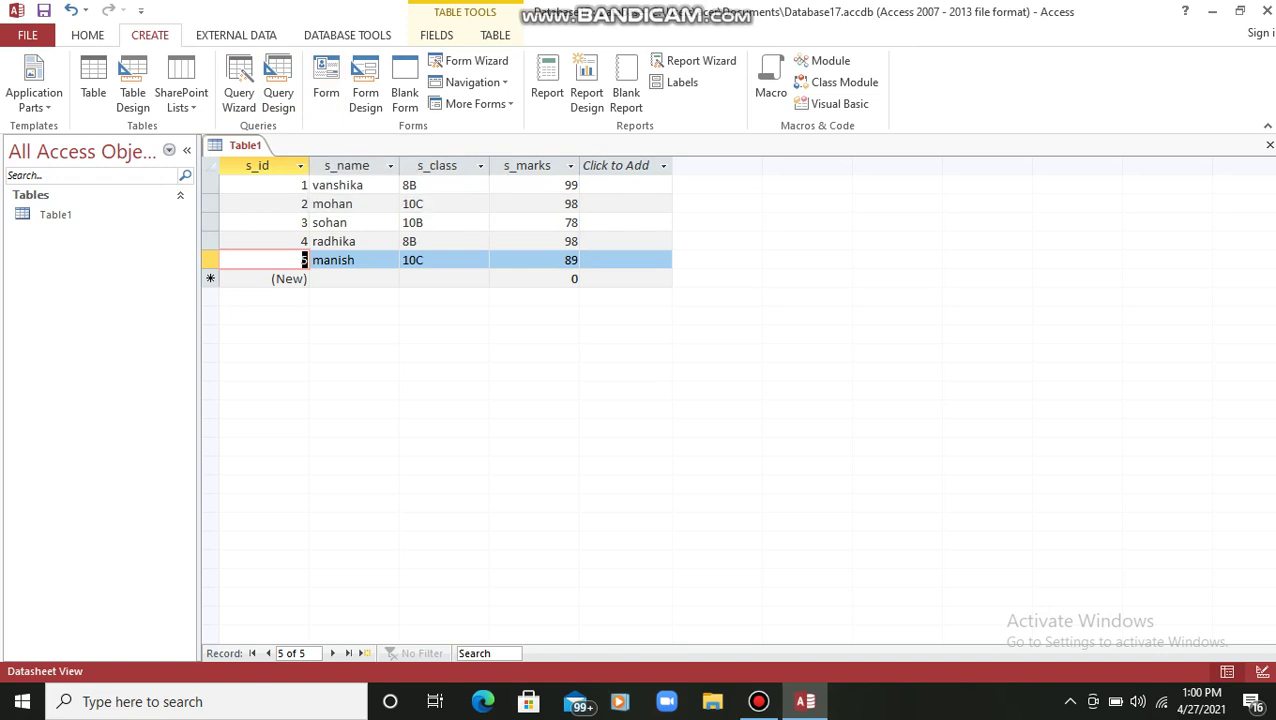
# - Create a form from Table1 and step forward through its student records to the last one
pyautogui.click(326, 85)
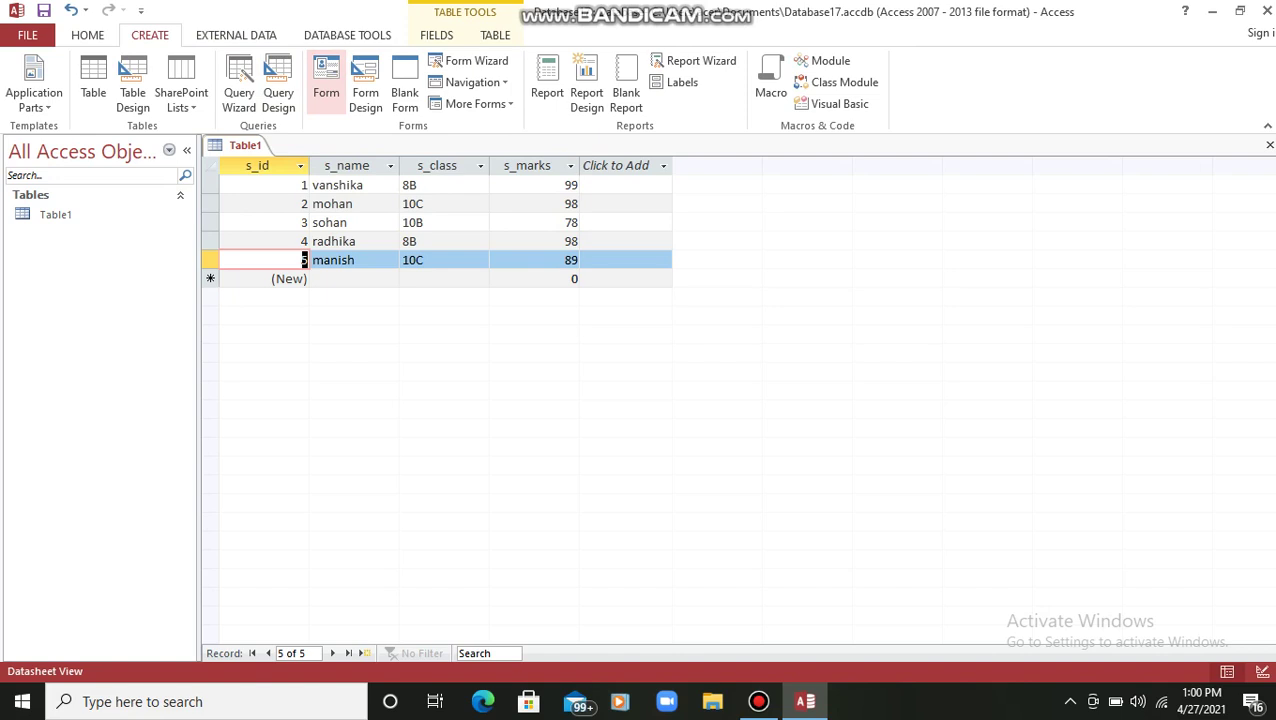
pyautogui.click(326, 85)
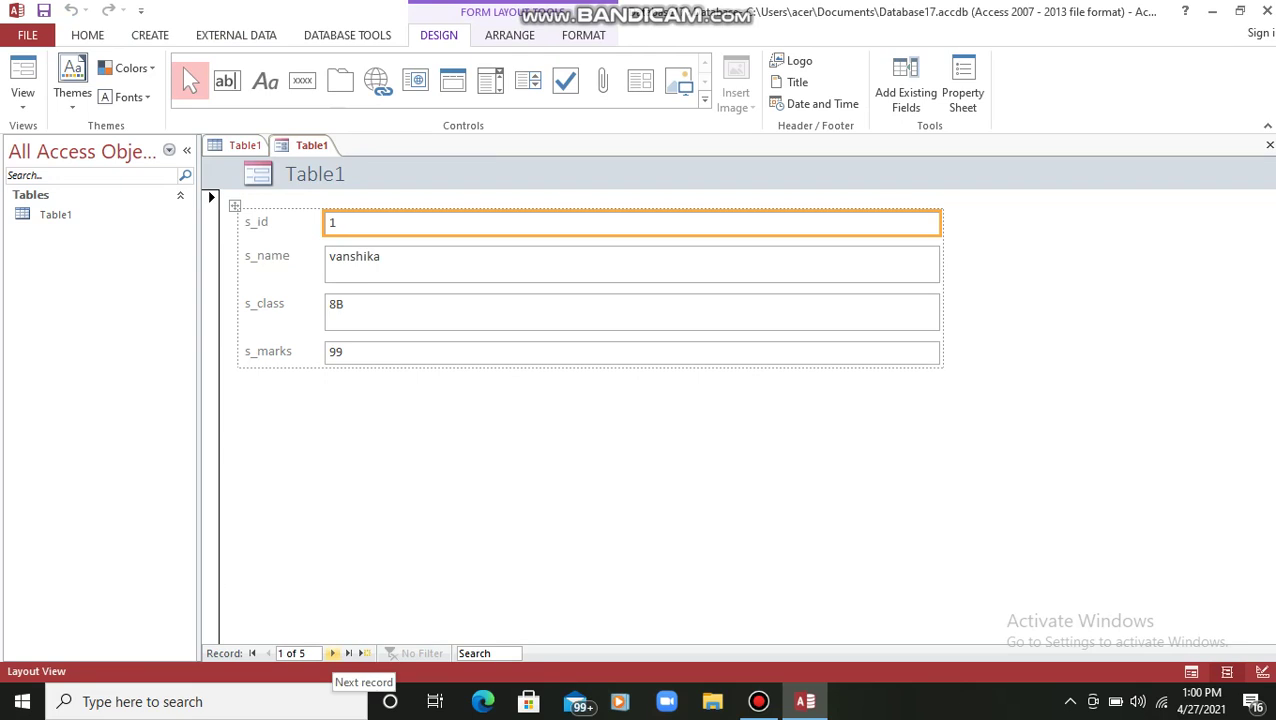
pyautogui.click(333, 653)
pyautogui.click(333, 653)
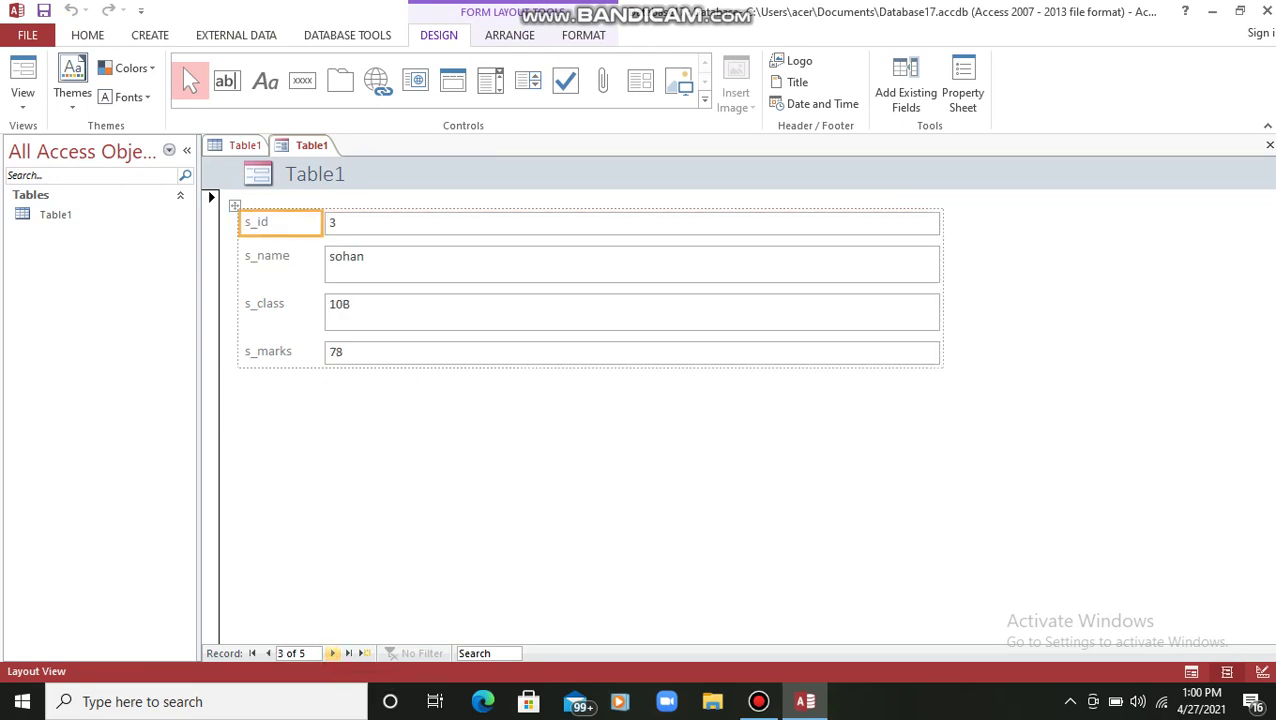
pyautogui.click(333, 653)
pyautogui.click(333, 653)
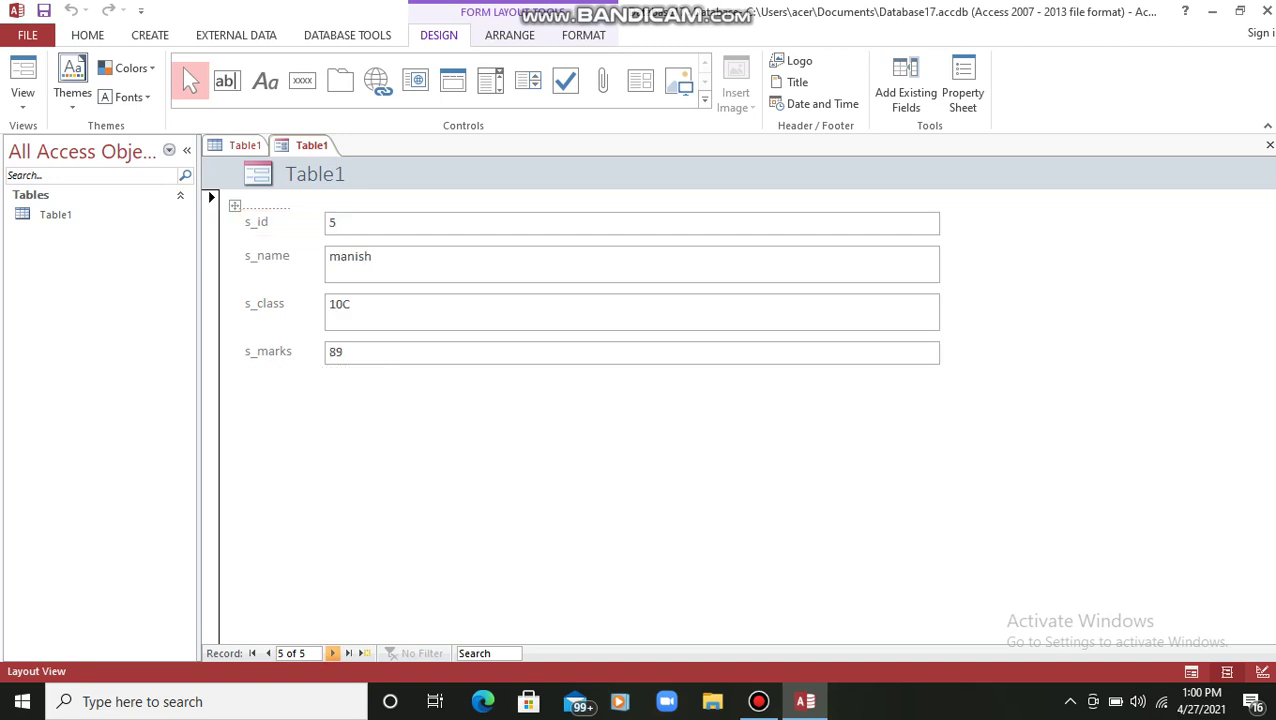
# - Jump to the first and last records on the form, then return to the Table1 datasheet
pyautogui.click(280, 222)
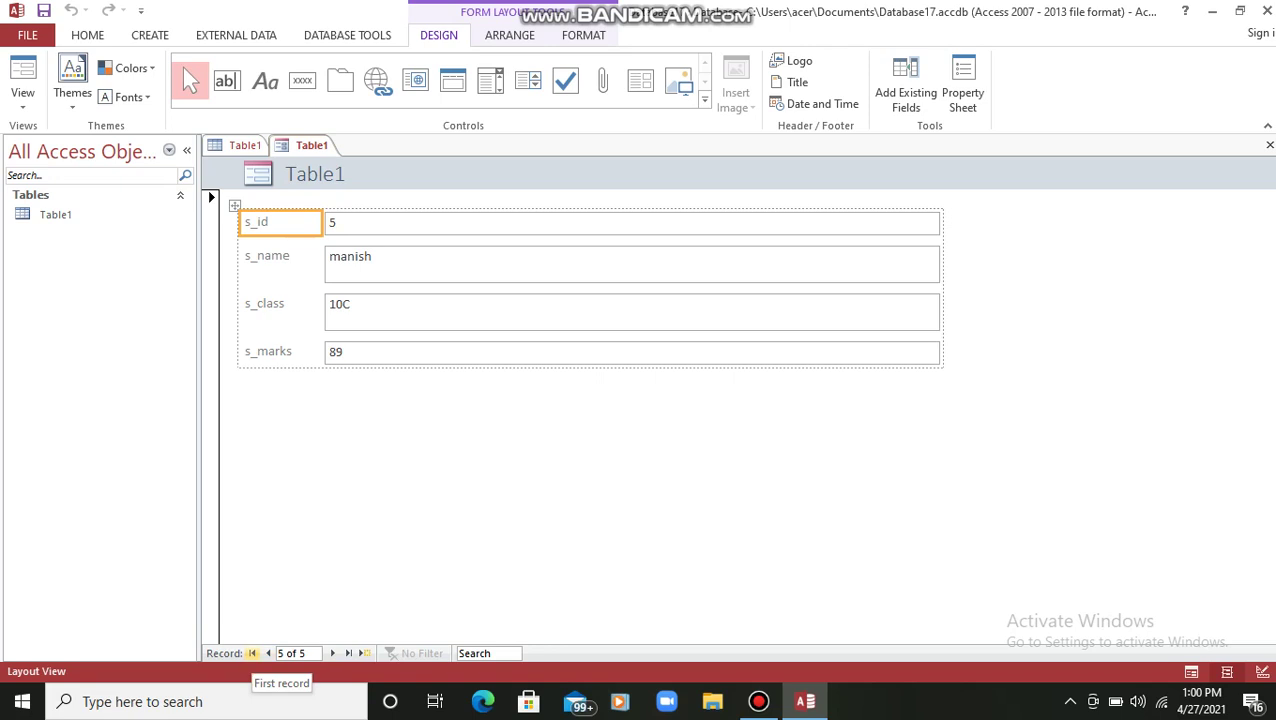
pyautogui.click(252, 653)
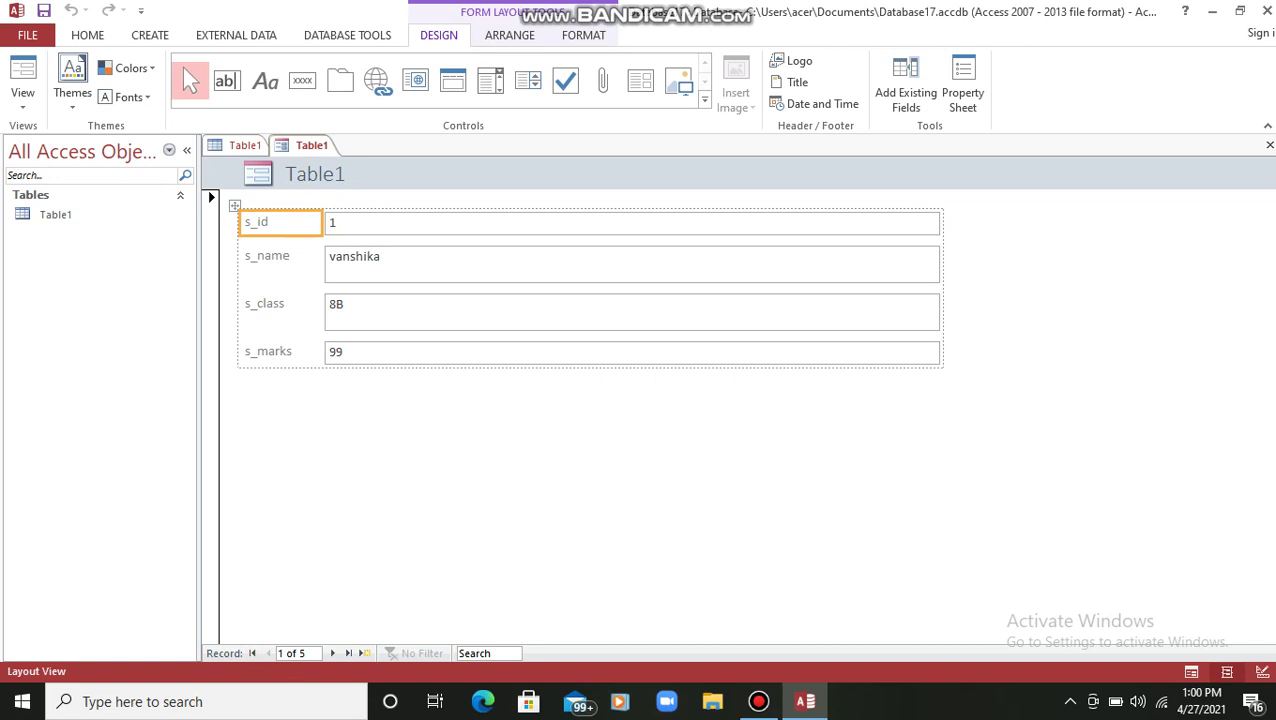
pyautogui.click(348, 653)
pyautogui.rightClick(245, 145)
pyautogui.click(262, 256)
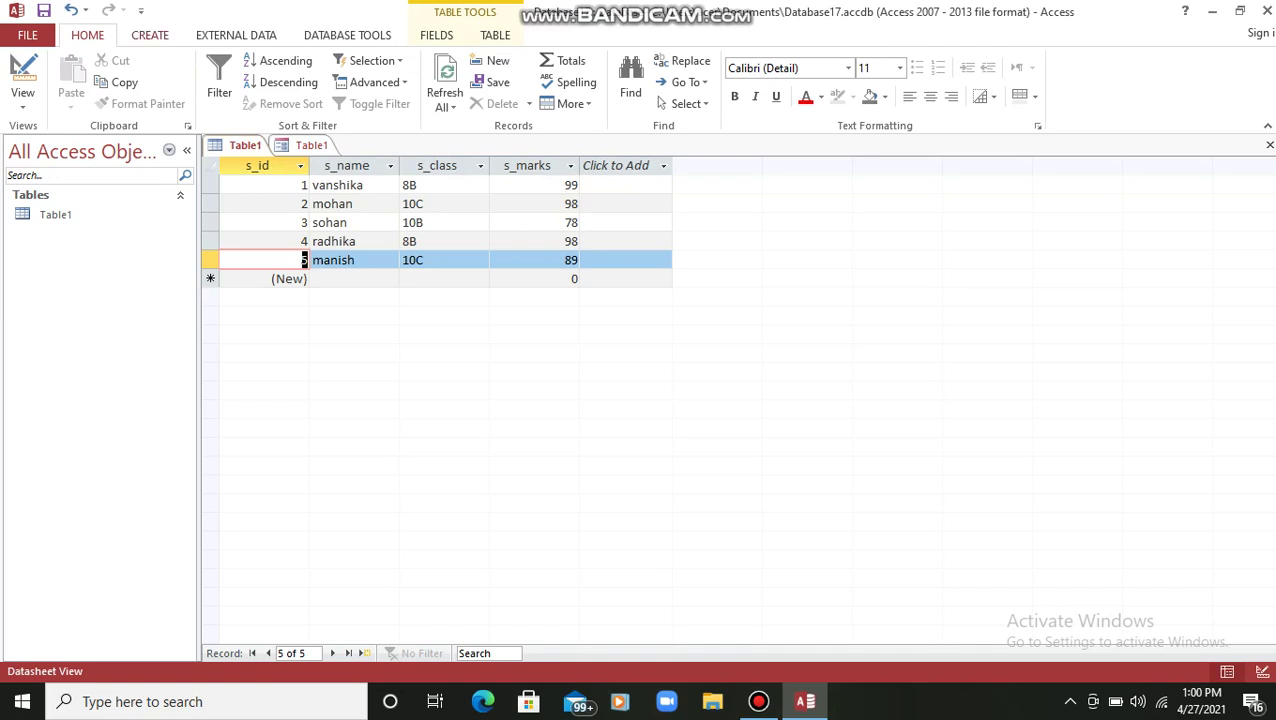
# - Generate a basic Table1 report from the Create tab listing all five student records
pyautogui.click(150, 35)
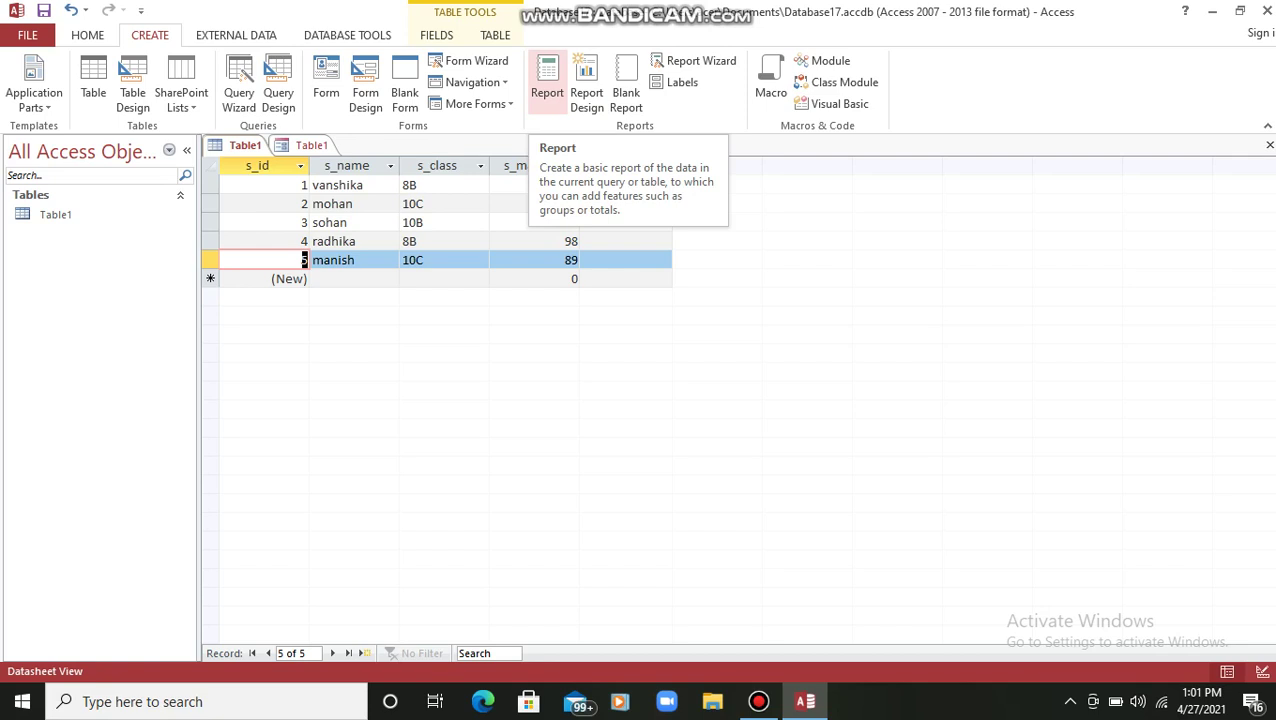
pyautogui.click(547, 78)
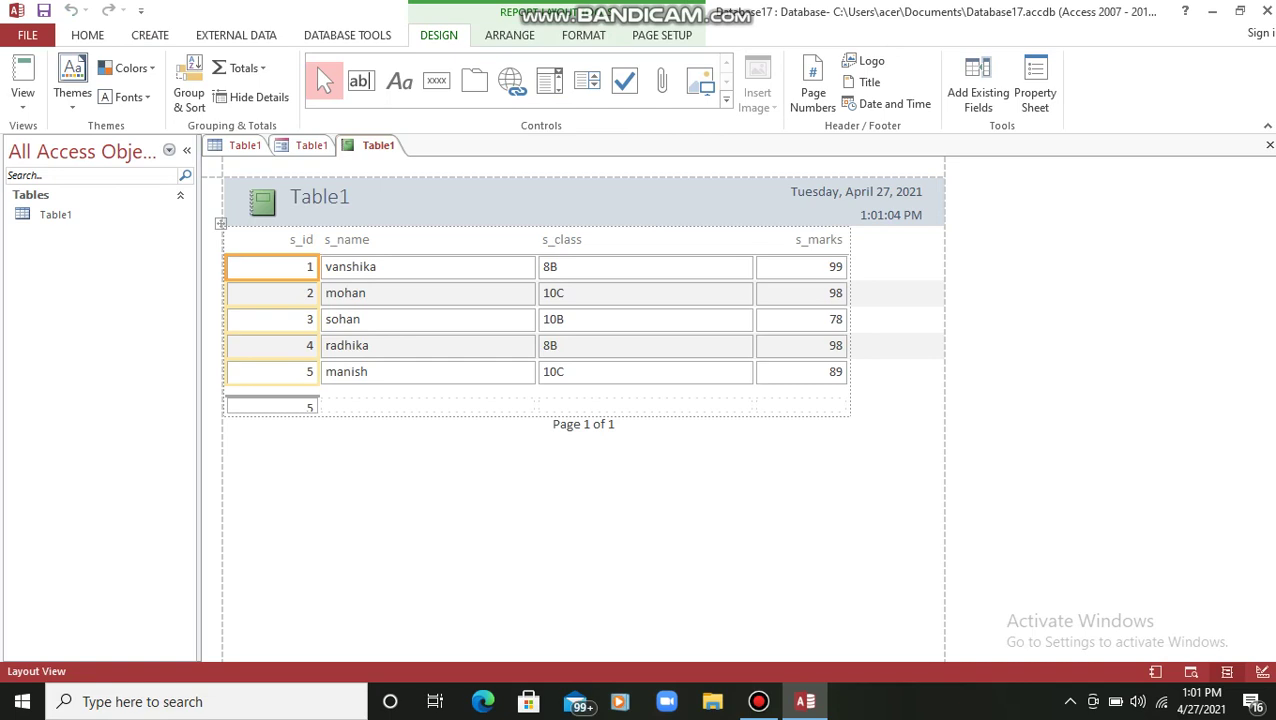
# - Insert the Desktop picture D, a lotus over an open book, as the report's header logo
pyautogui.click(865, 61)
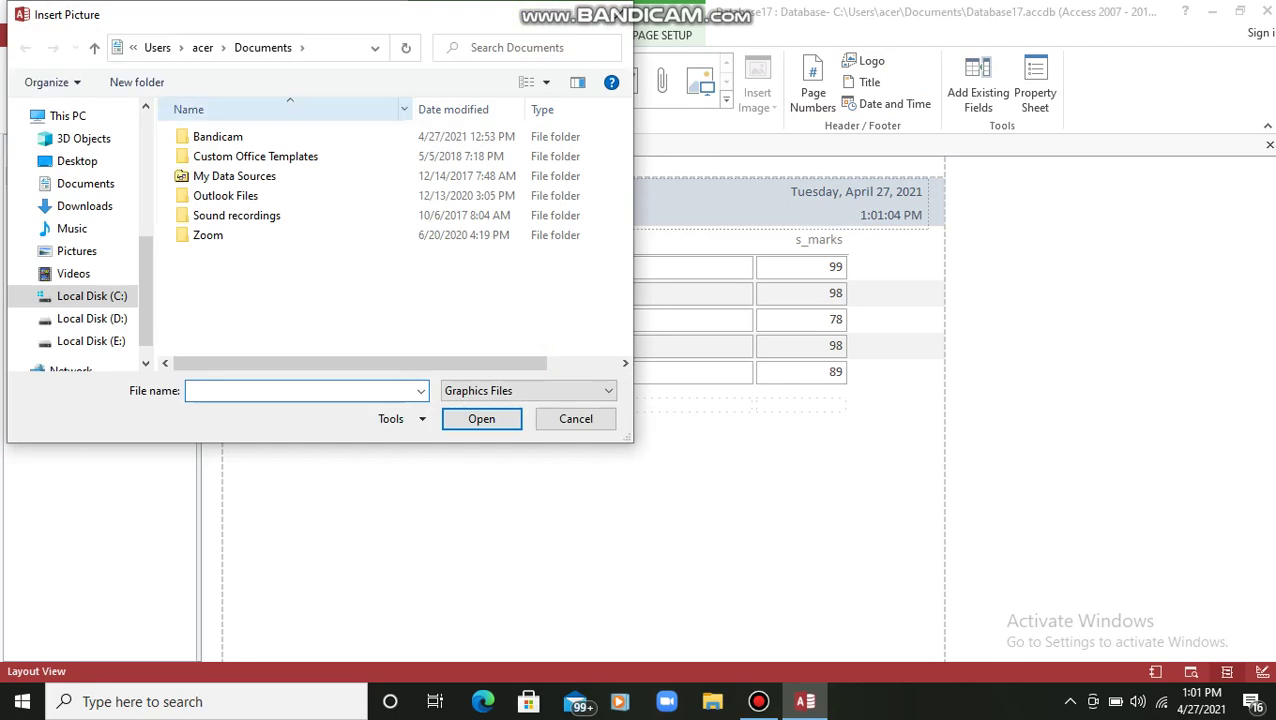
pyautogui.click(77, 161)
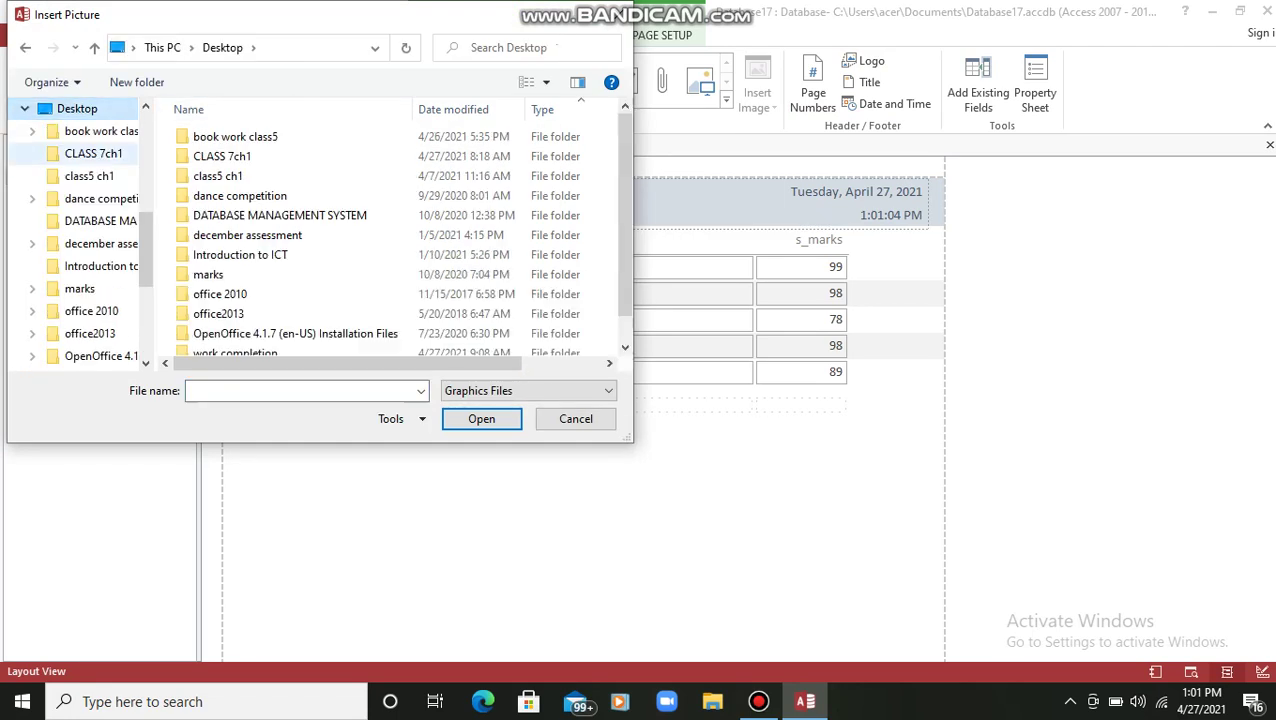
pyautogui.scroll(-1, 400, 240)
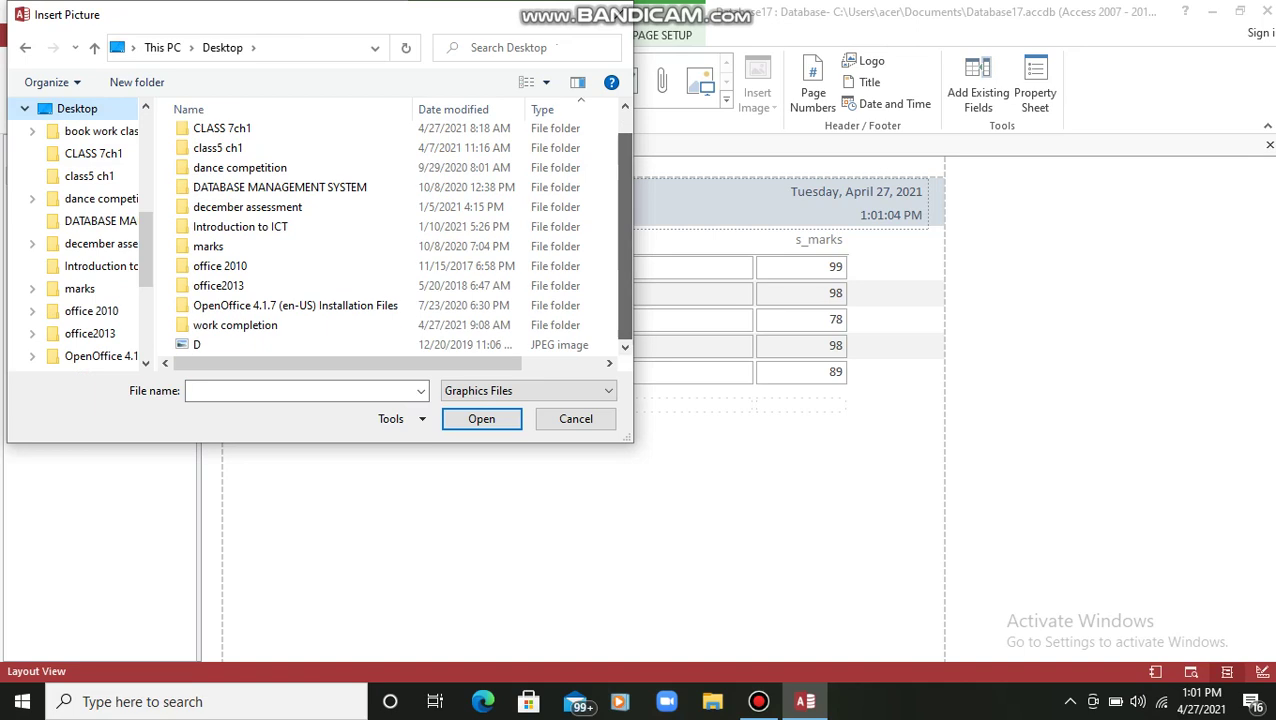
pyautogui.doubleClick(198, 343)
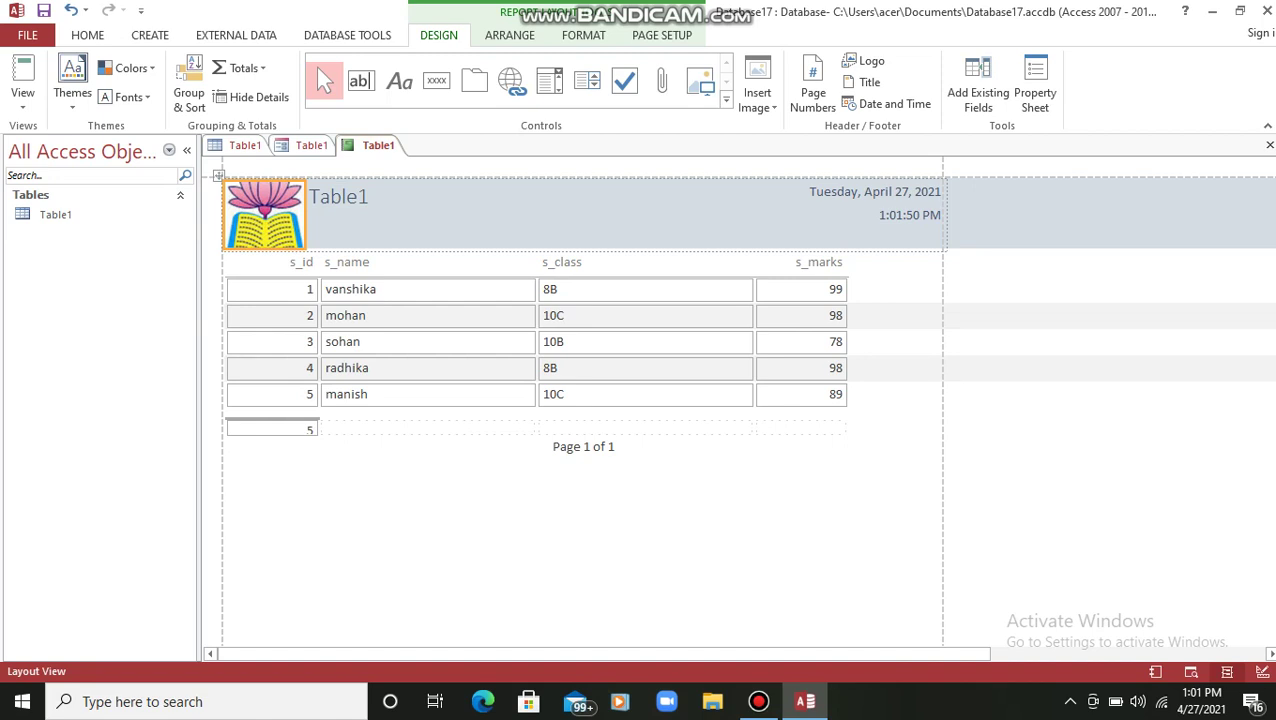
# - Replace the report header title 'Table1' with 'student table'
pyautogui.click(869, 82)
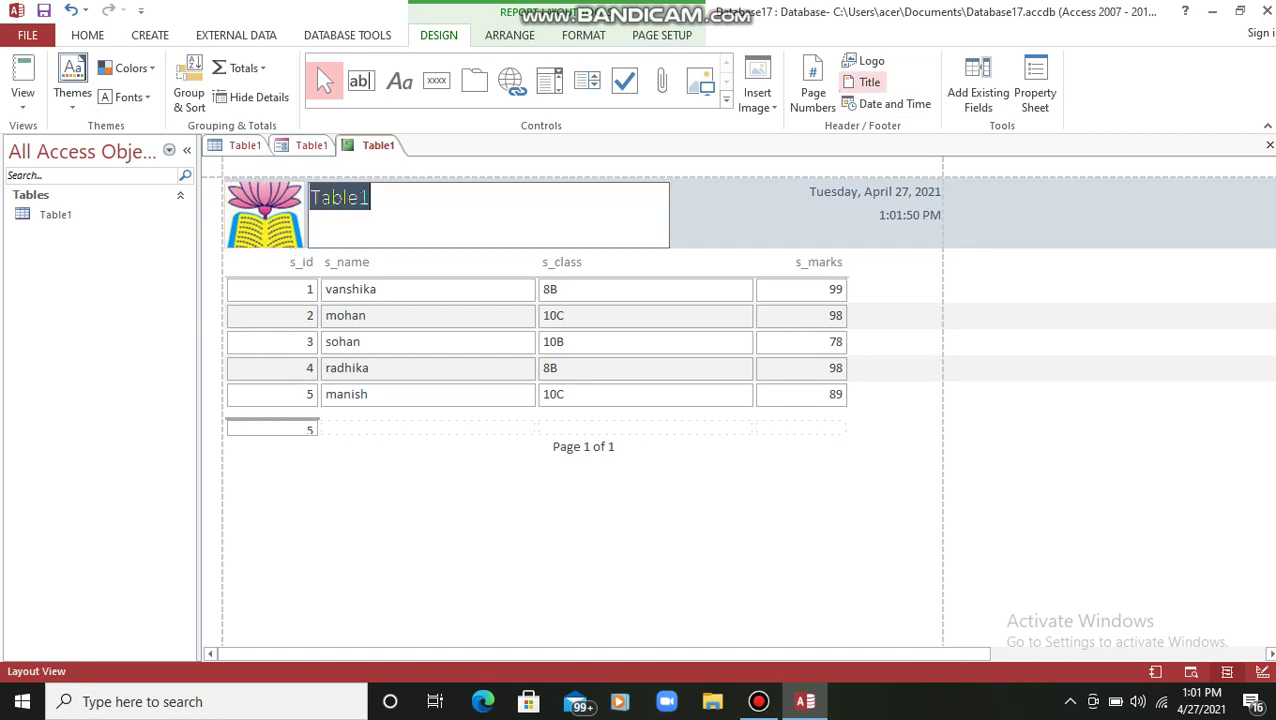
pyautogui.click(370, 197)
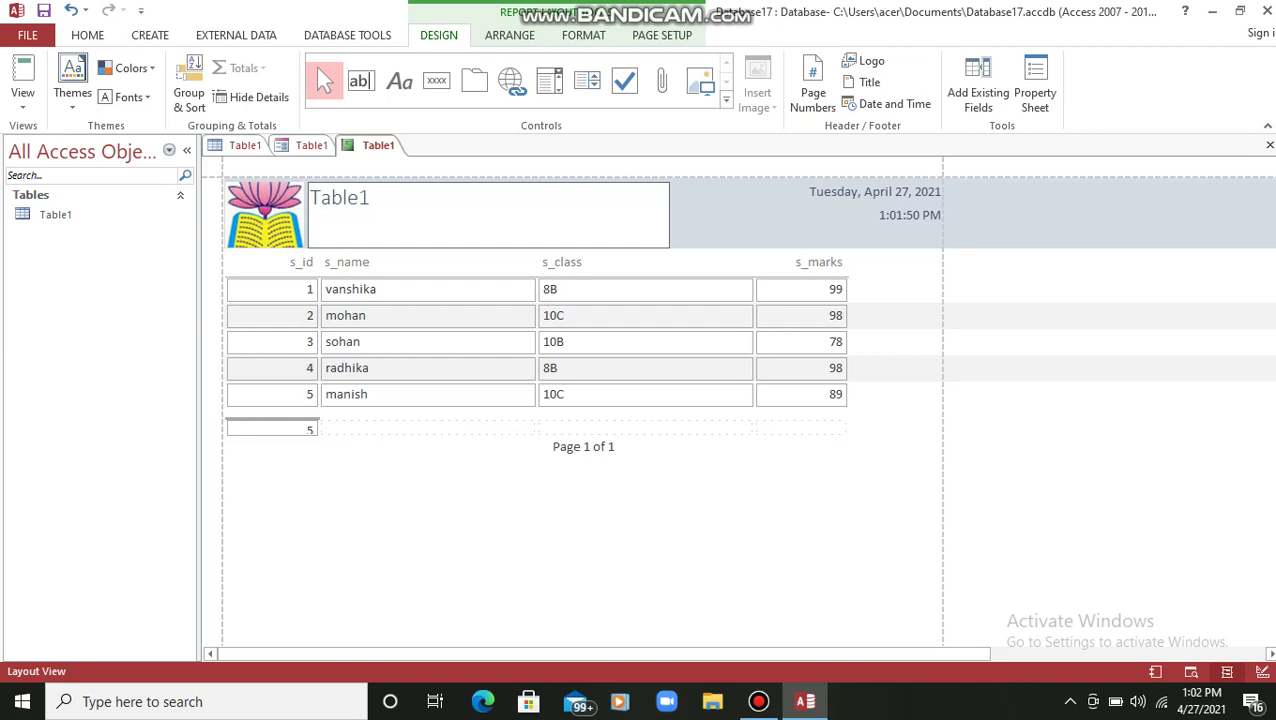
pyautogui.press('BackSpace')
pyautogui.press('BackSpace')
pyautogui.press('BackSpace')
pyautogui.press('BackSpace')
pyautogui.press('BackSpace')
pyautogui.press('BackSpace')
pyautogui.write('student table')
pyautogui.press('Return')
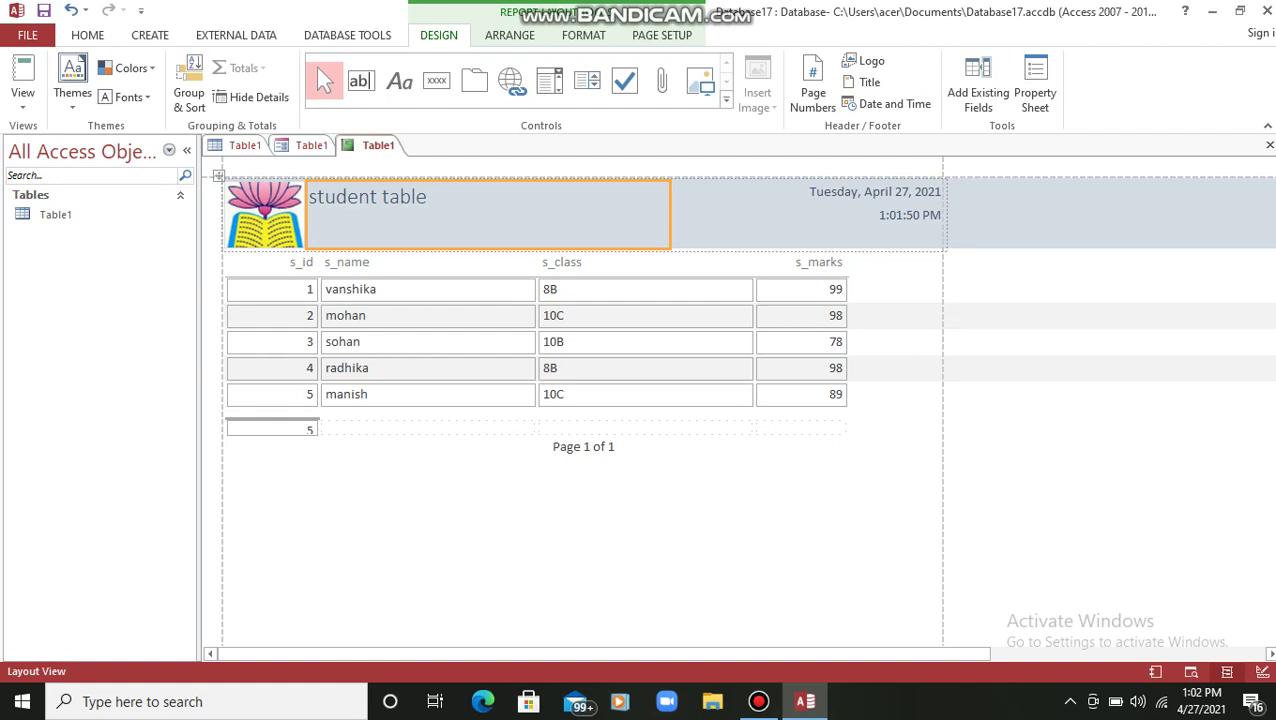
pyautogui.click(72, 82)
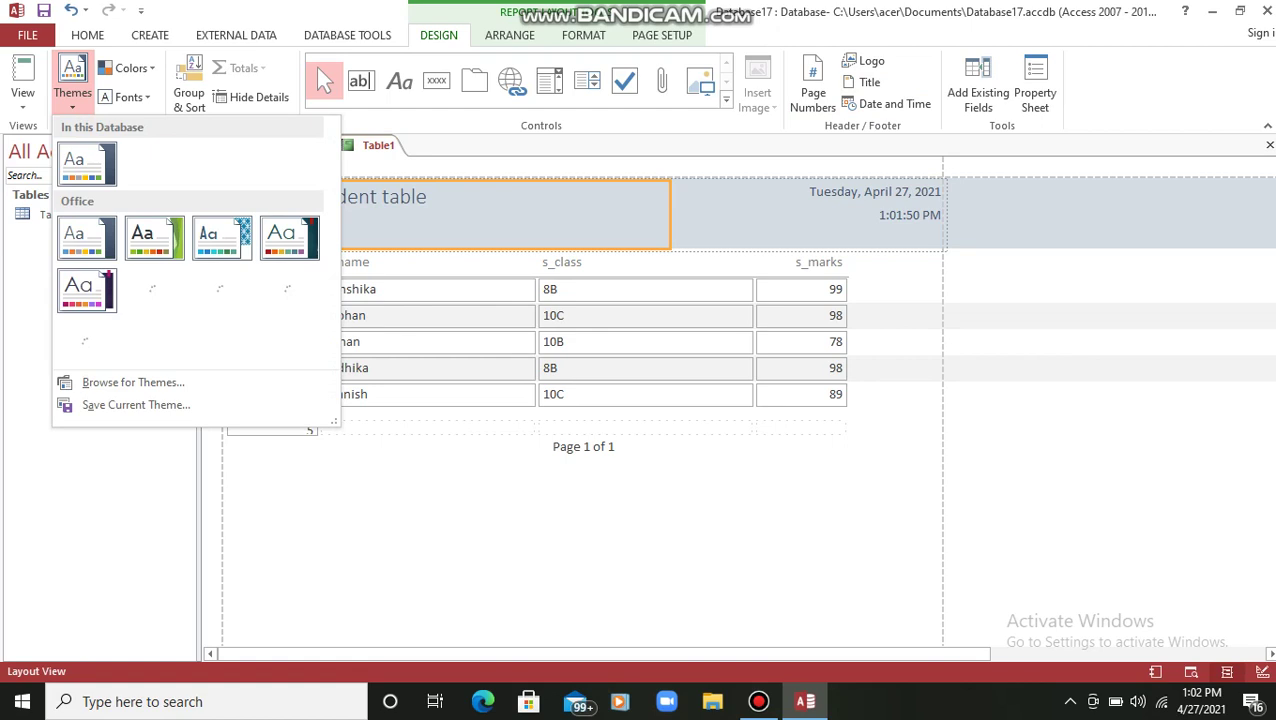
# - Try several report themes, including Organic, and keep one with a teal header band
pyautogui.click(155, 290)
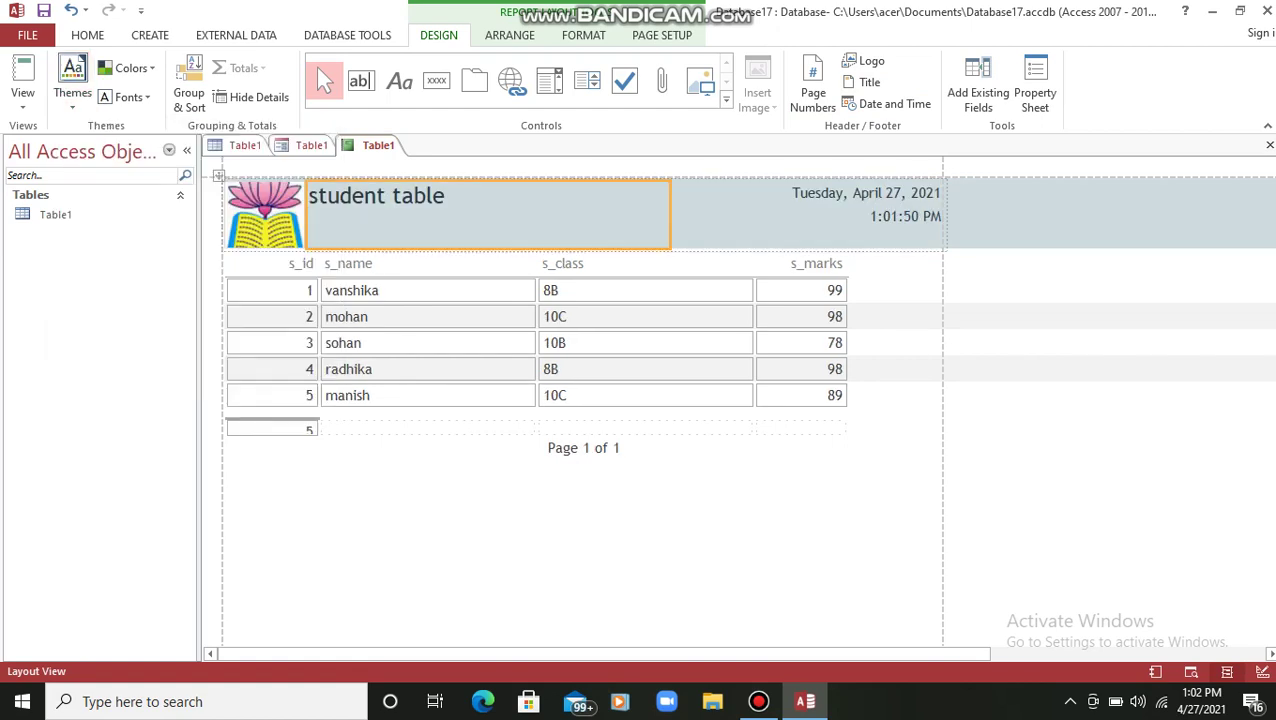
pyautogui.click(72, 82)
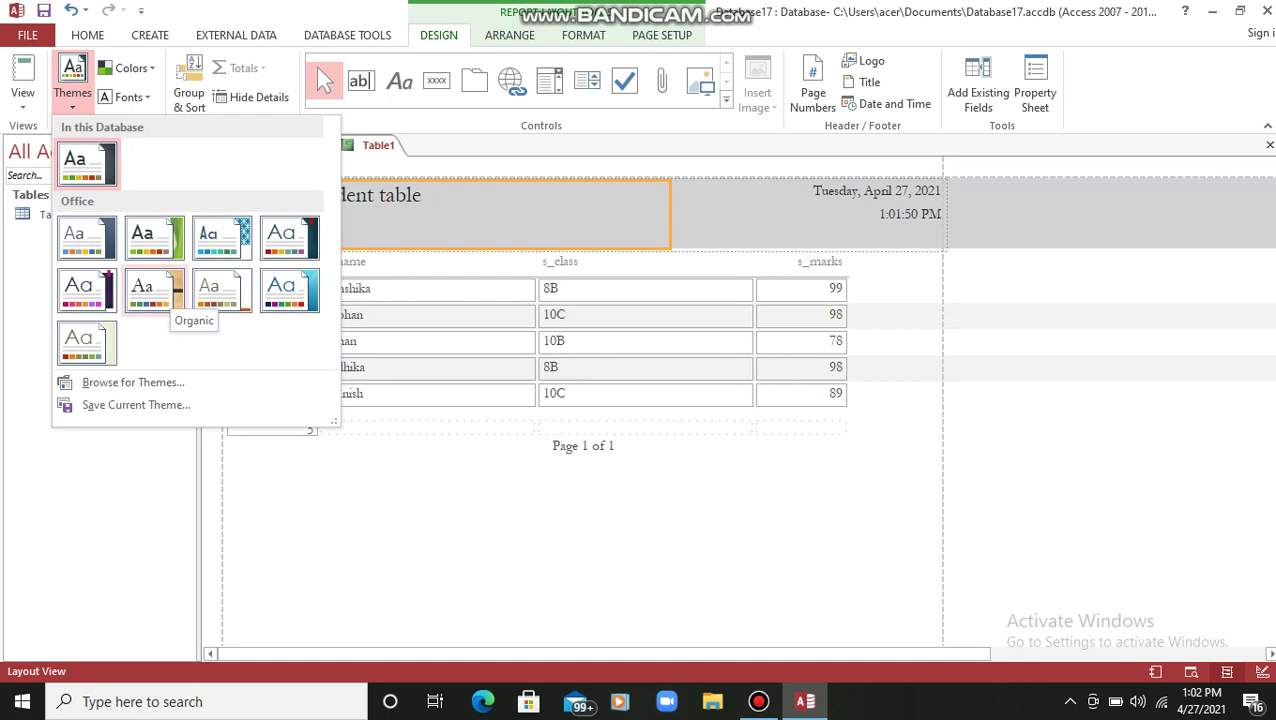
pyautogui.click(155, 290)
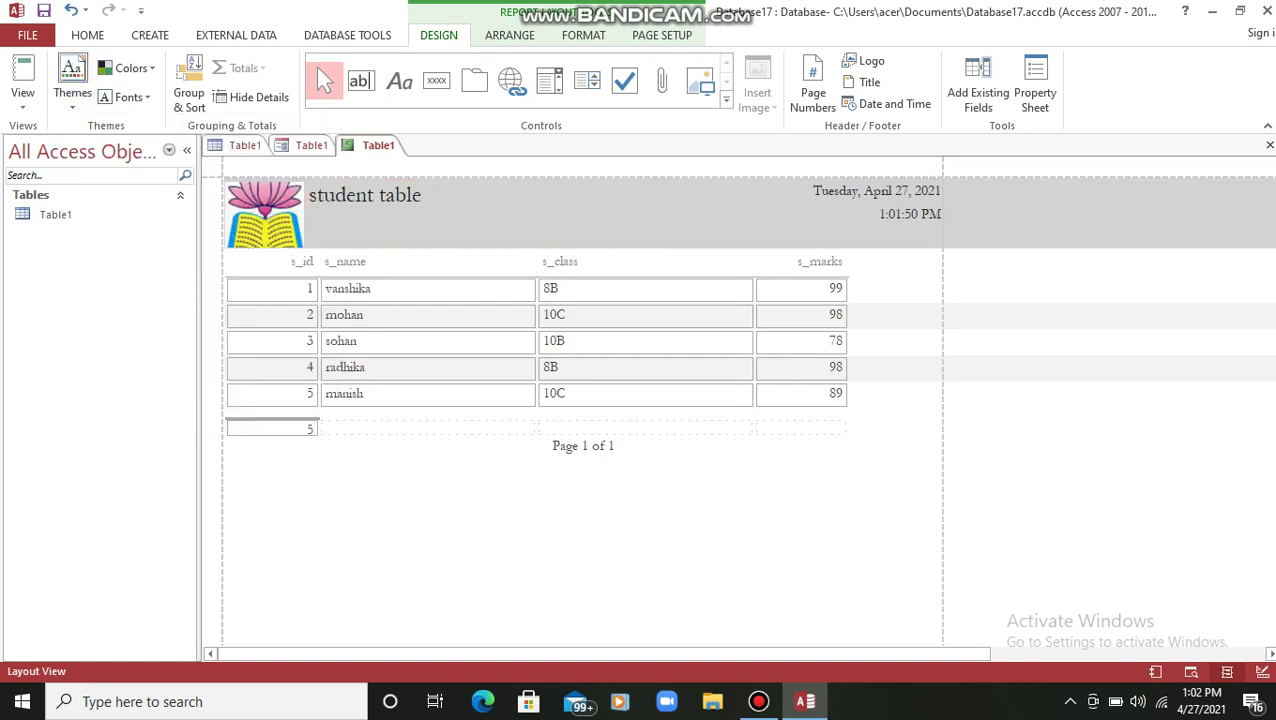
pyautogui.click(428, 314)
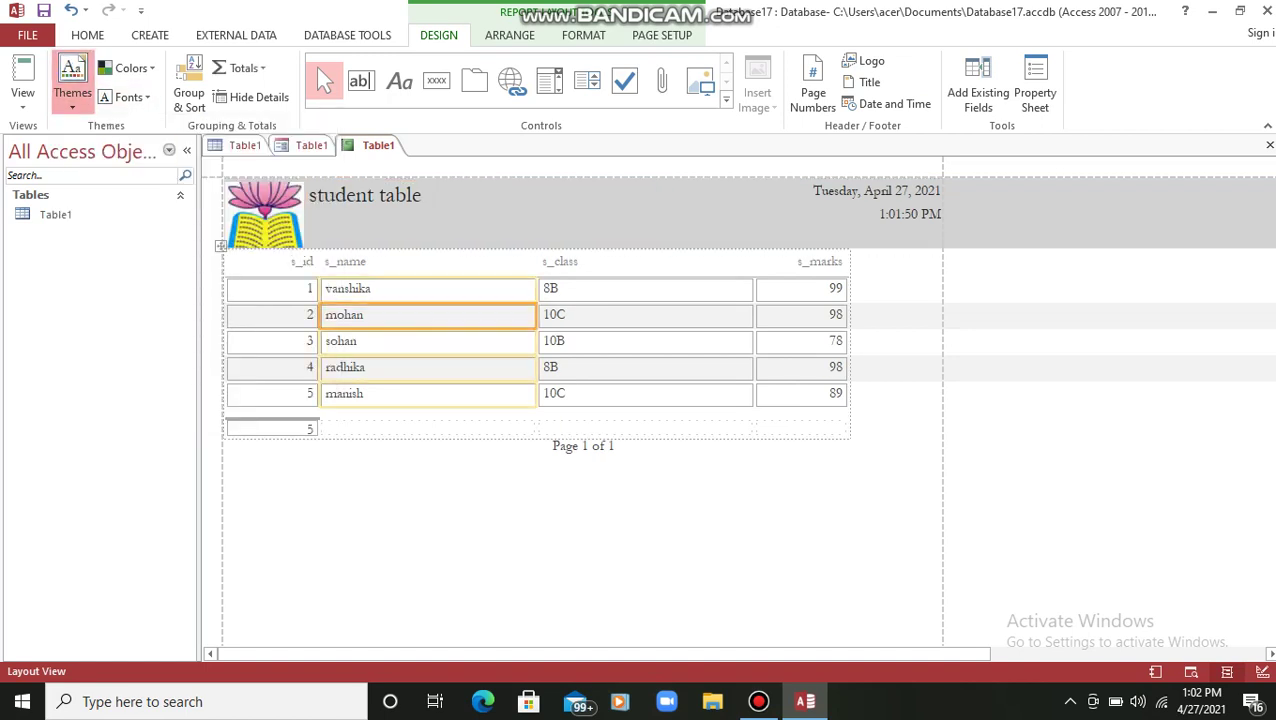
pyautogui.click(72, 80)
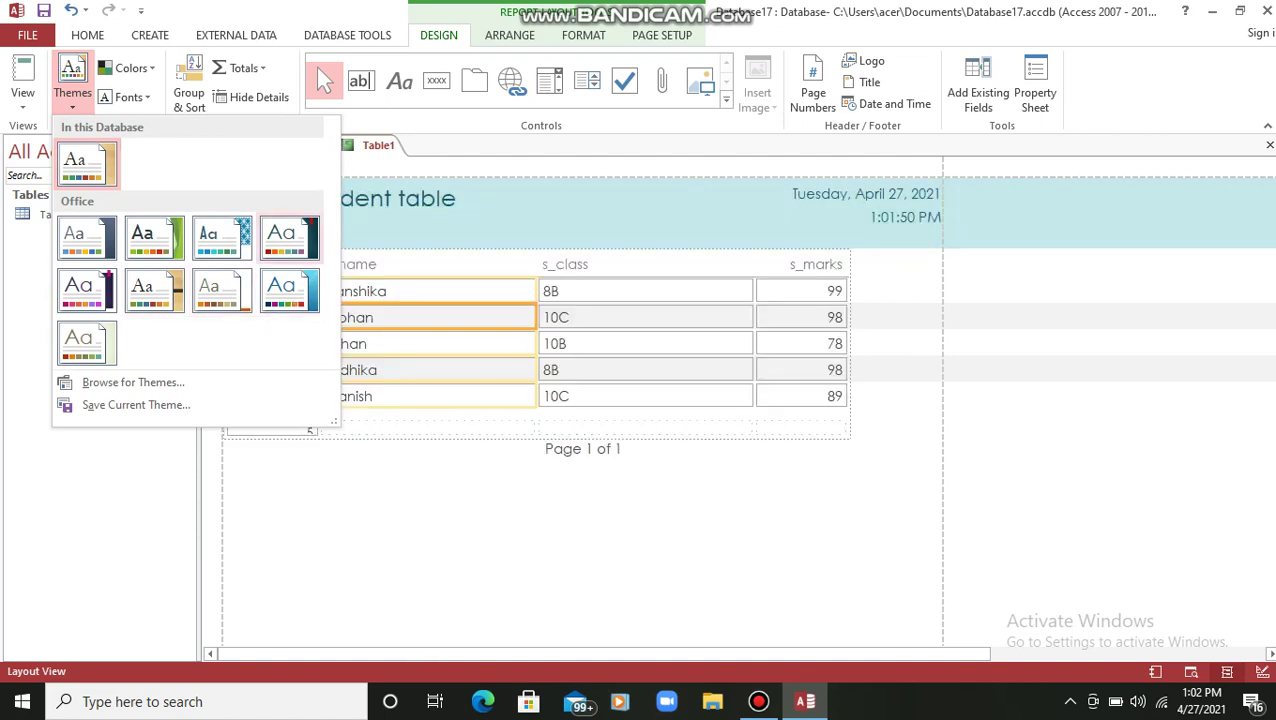
pyautogui.press('Escape')
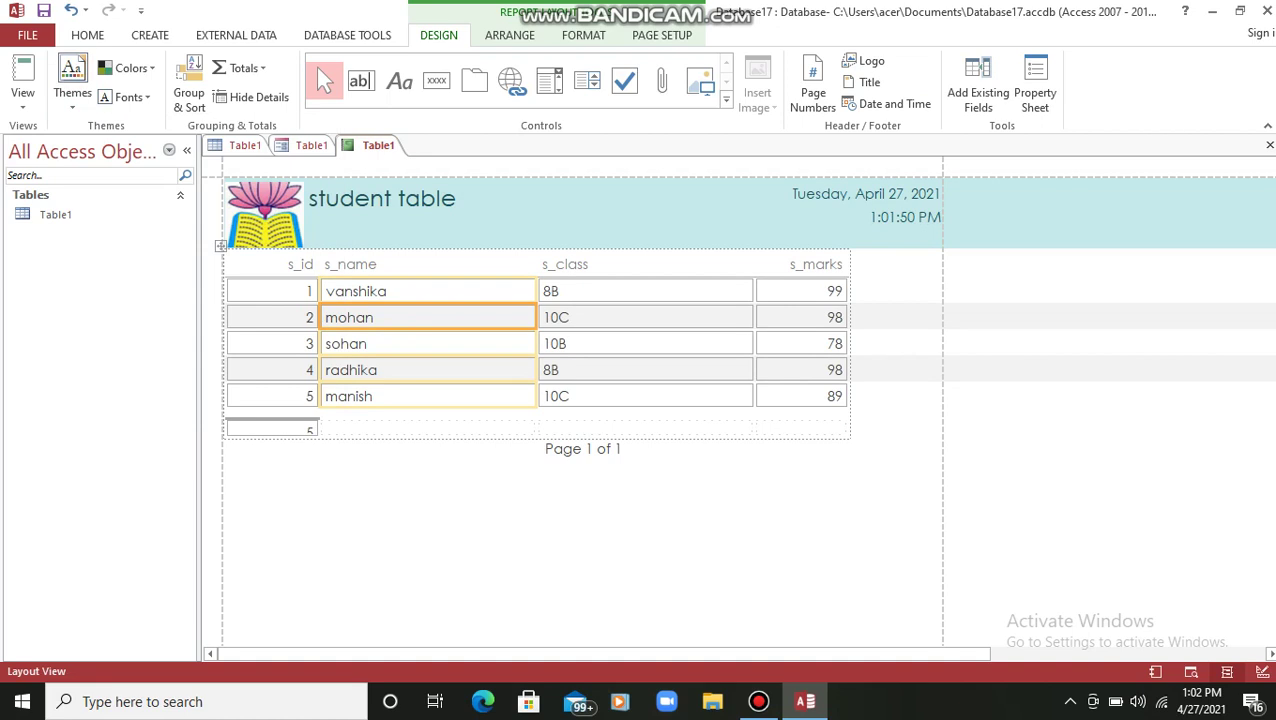